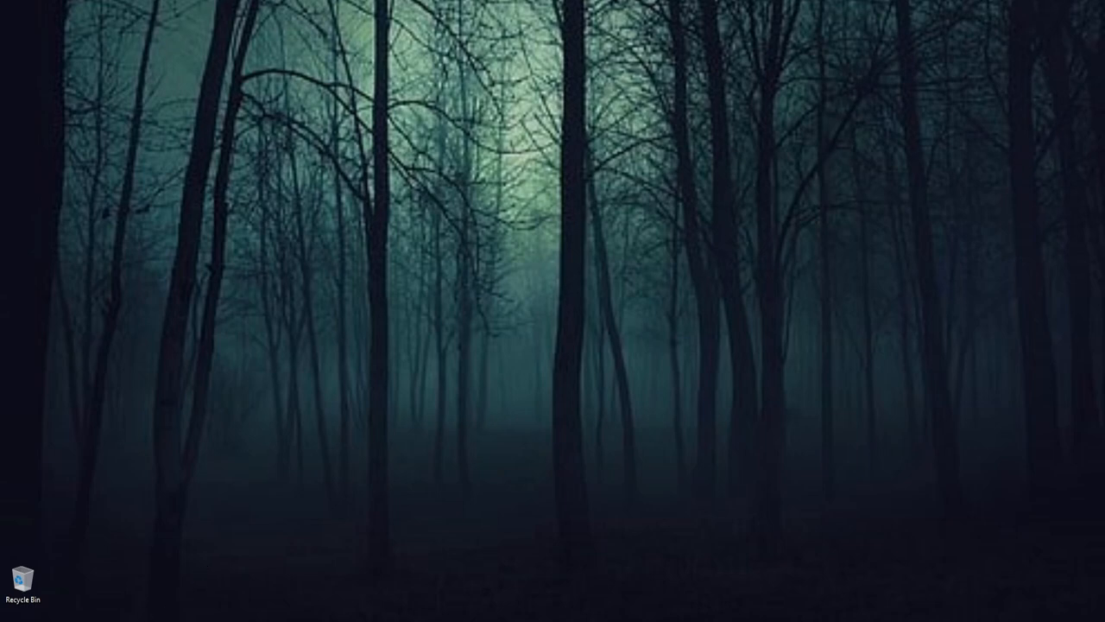
Check the Hyper-V entry and its sub-features in Turn Windows features on or off, leaving the dialog without changes
key(super+s)
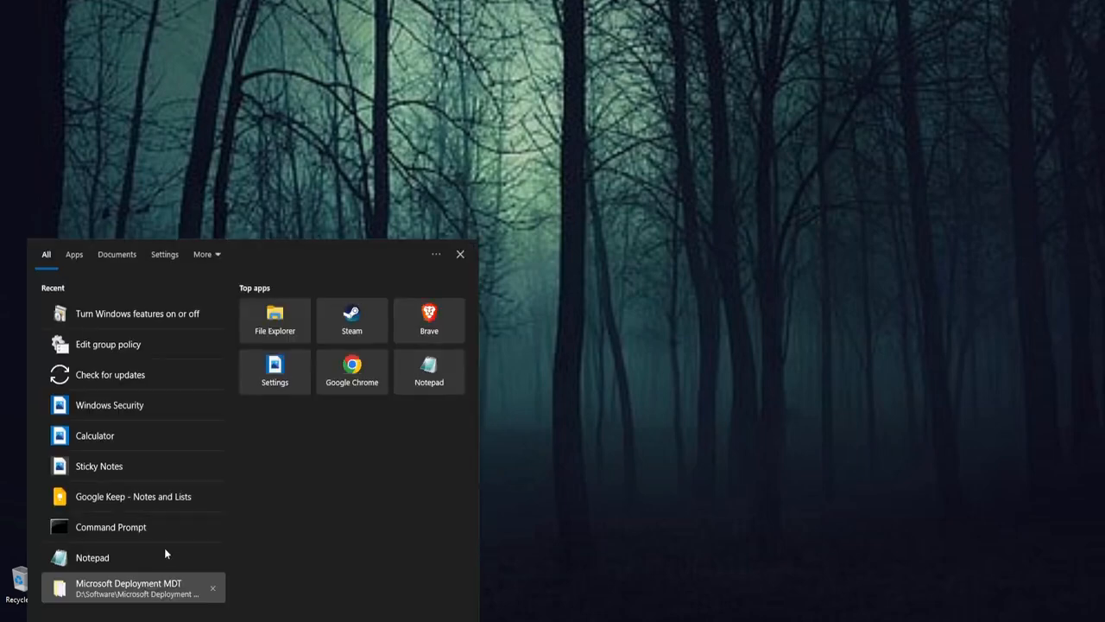
click(139, 312)
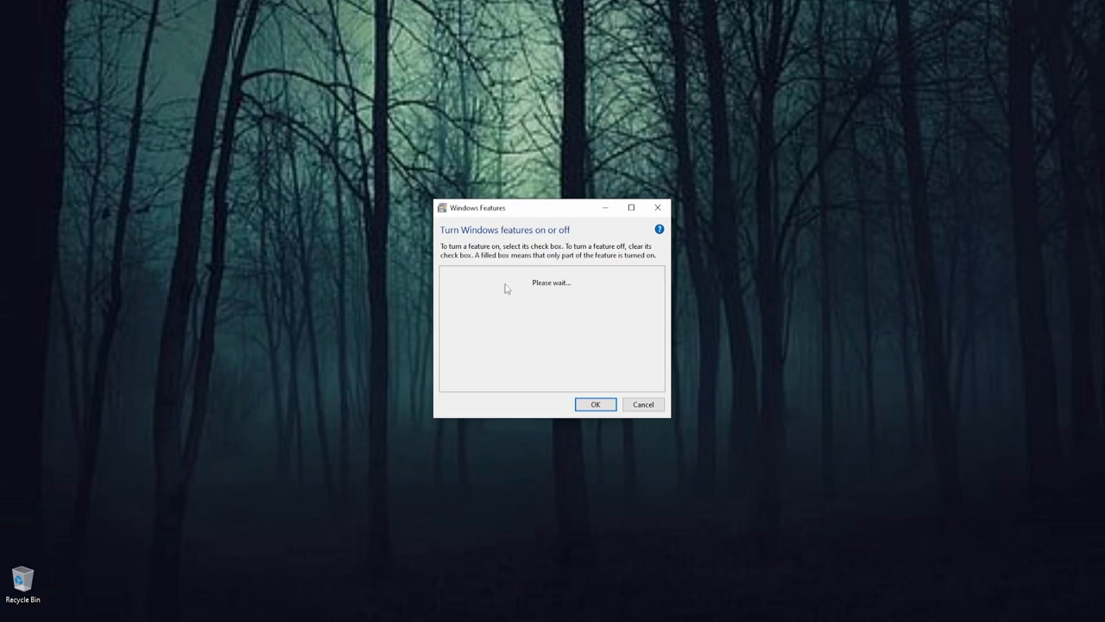
drag(543, 209, 468, 246)
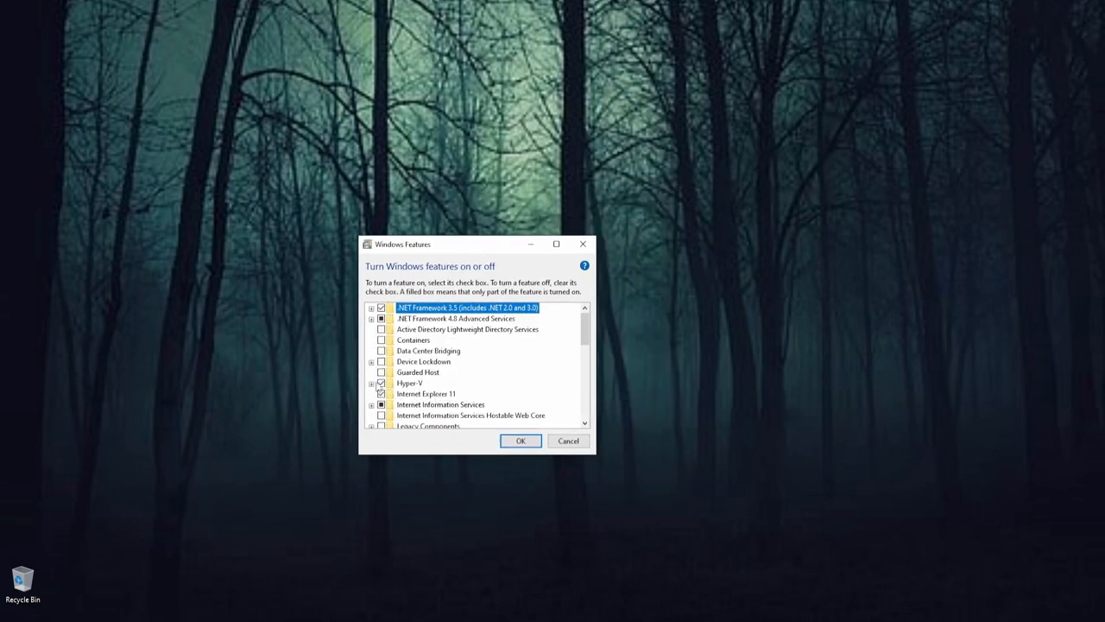
click(371, 383)
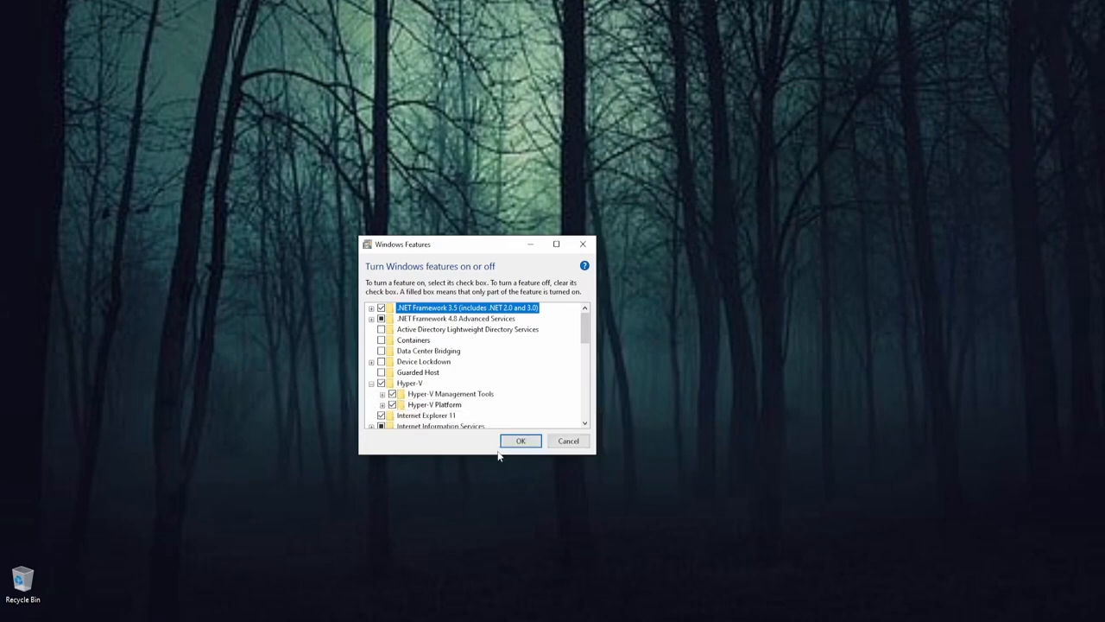
click(568, 441)
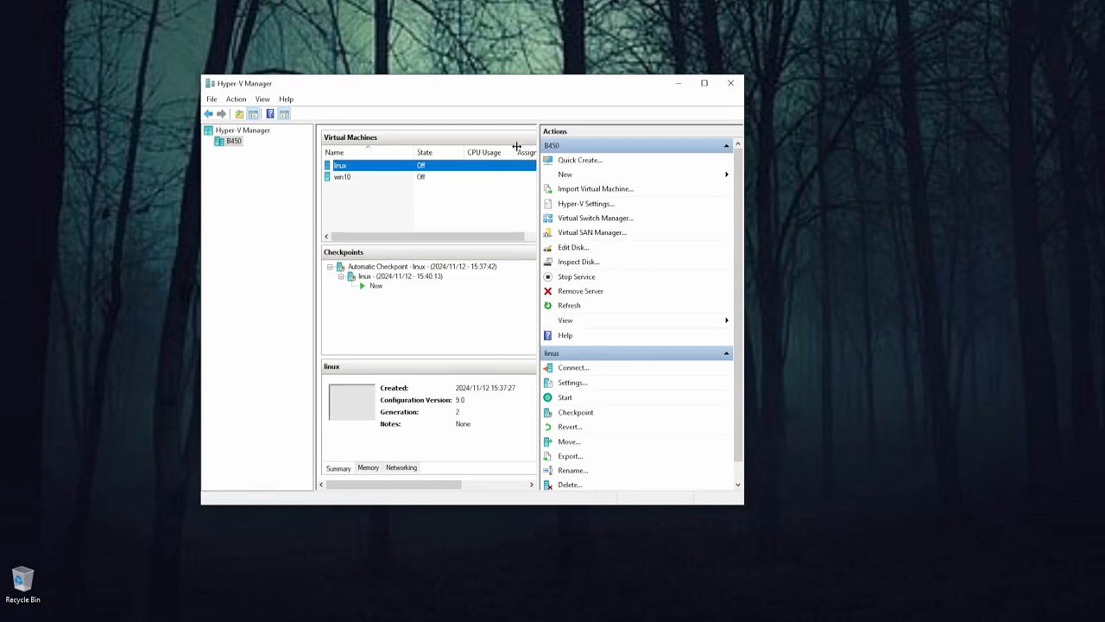
drag(500, 89, 515, 114)
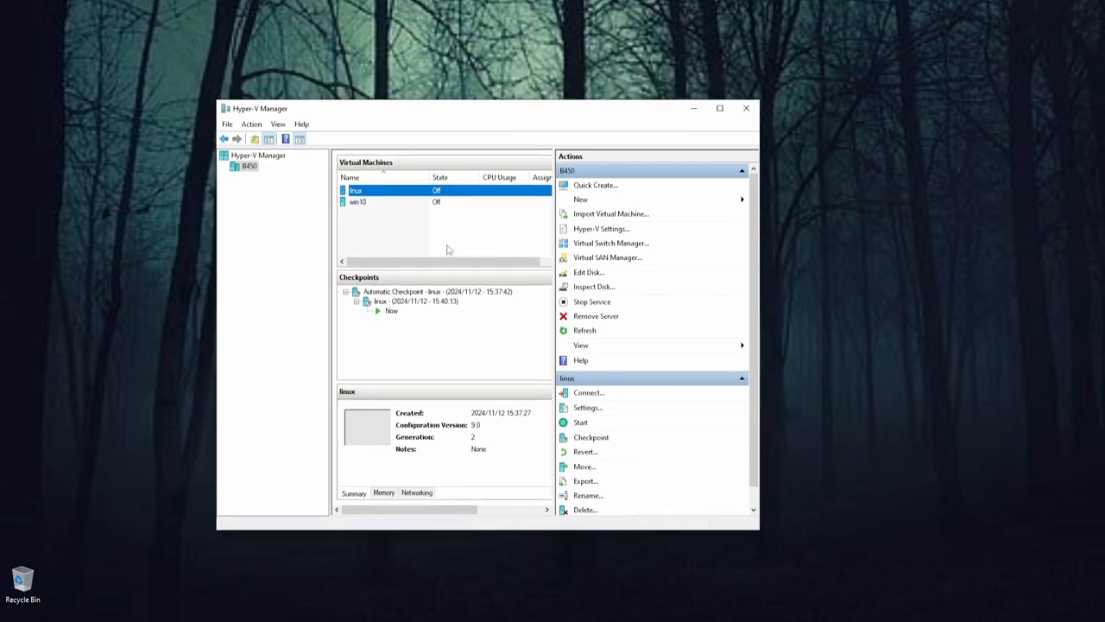
click(277, 243)
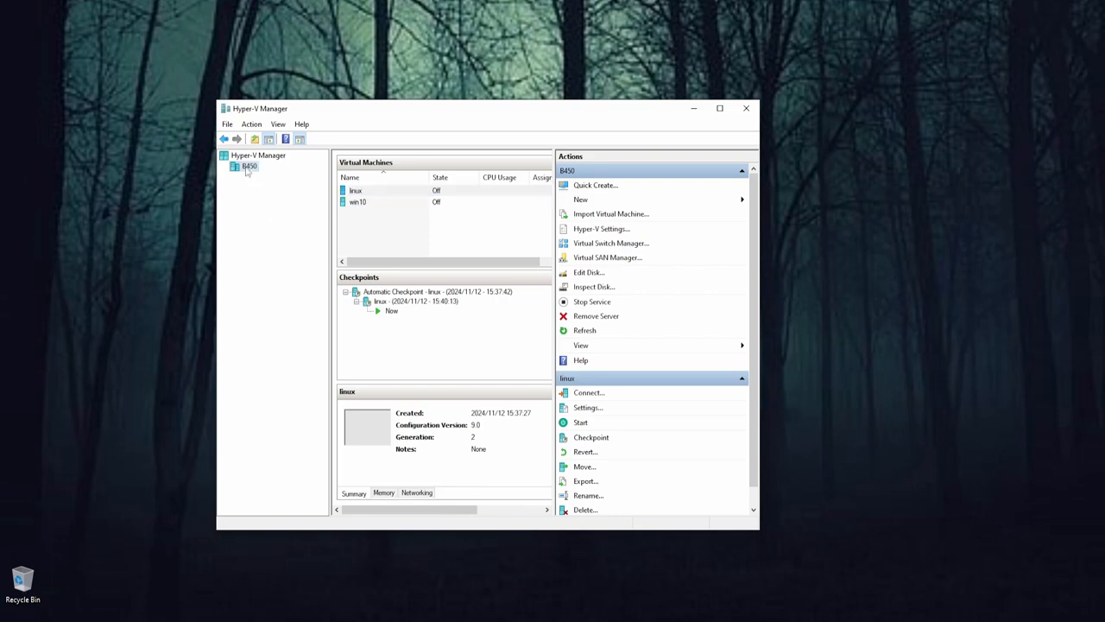
click(364, 204)
click(365, 194)
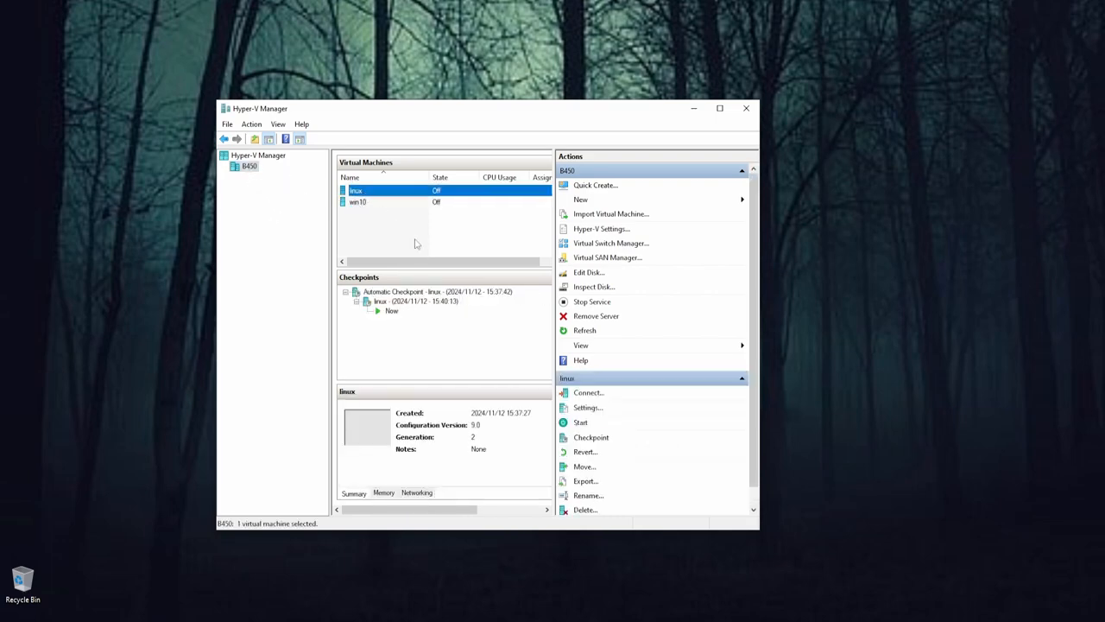
click(606, 215)
click(746, 156)
Start a new virtual machine with the default name "New Virtual Machine" and default location, and choose Generation 2
click(581, 200)
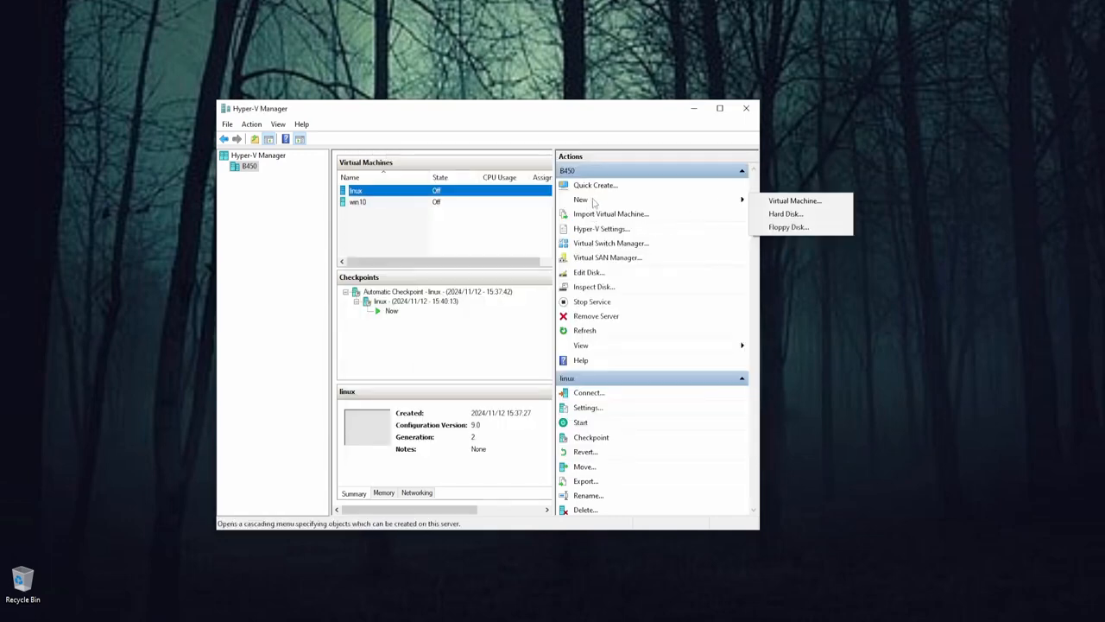
click(780, 201)
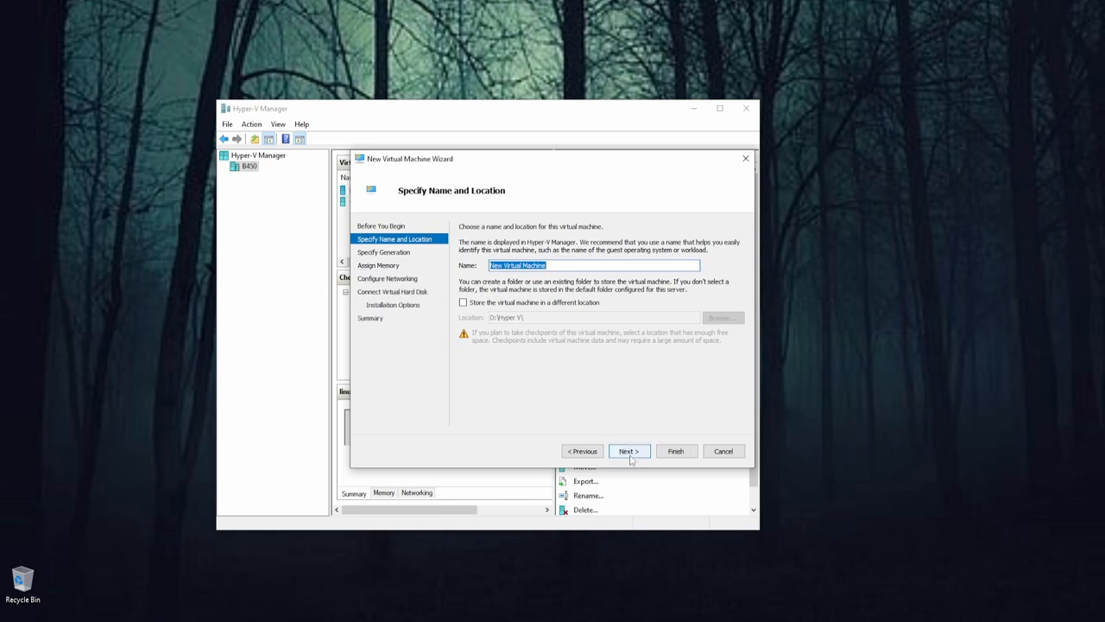
click(630, 453)
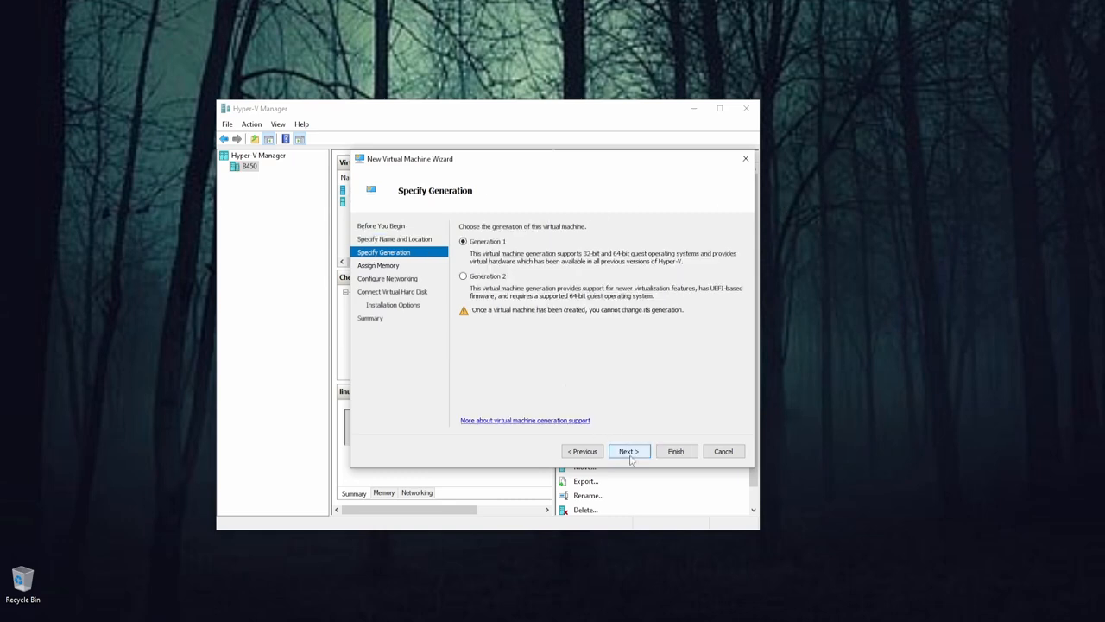
click(482, 278)
click(629, 451)
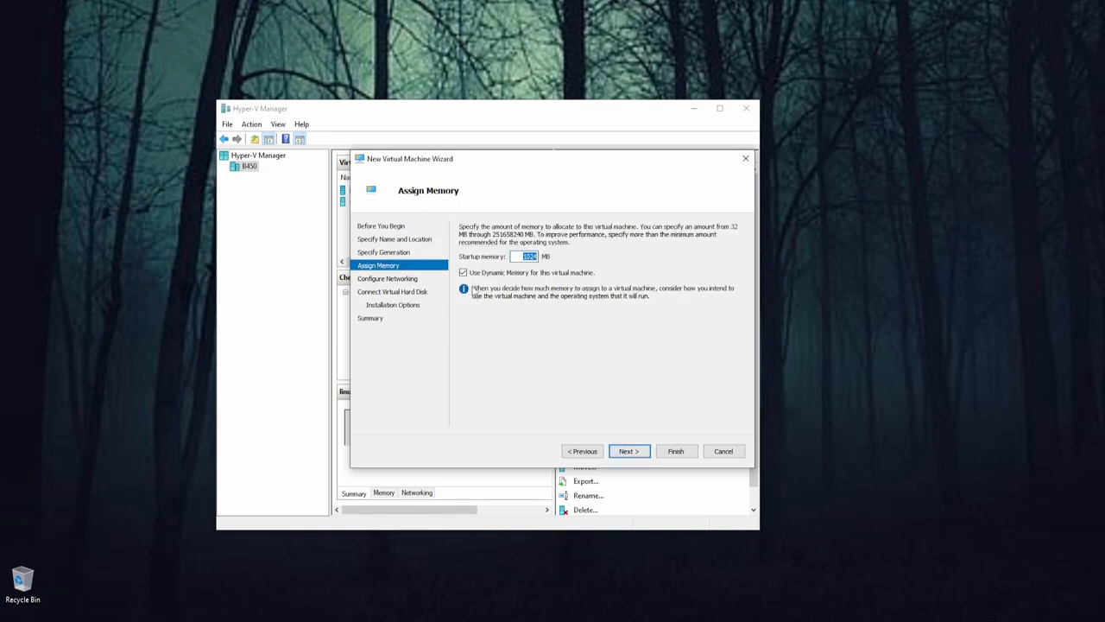
Accept 1024 MB of startup memory for the new virtual machine and the Not Connected network option
click(464, 274)
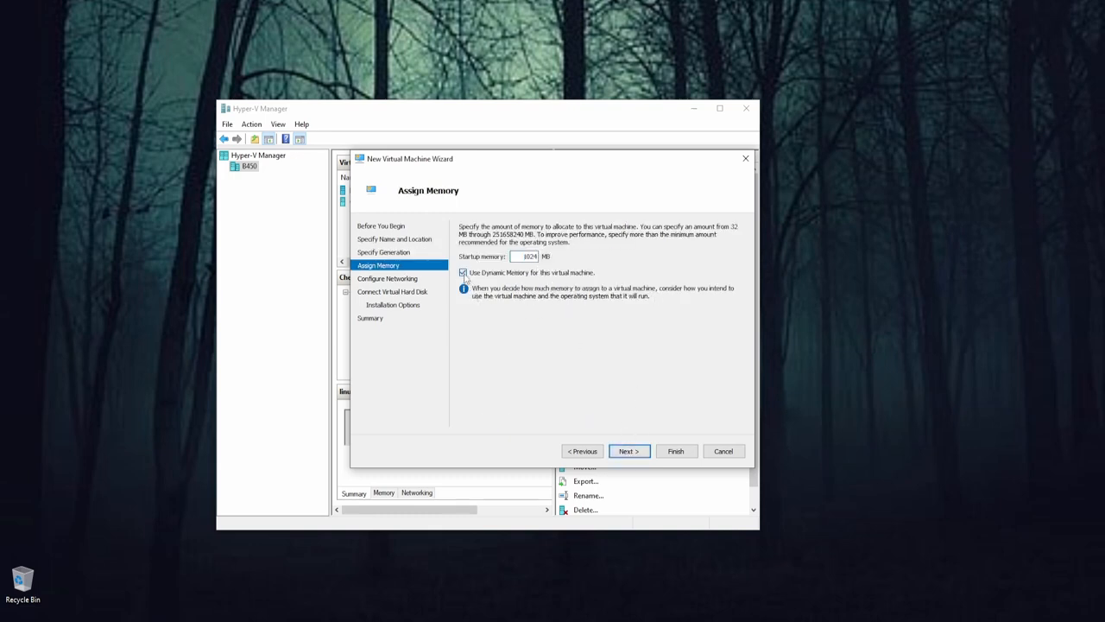
click(630, 455)
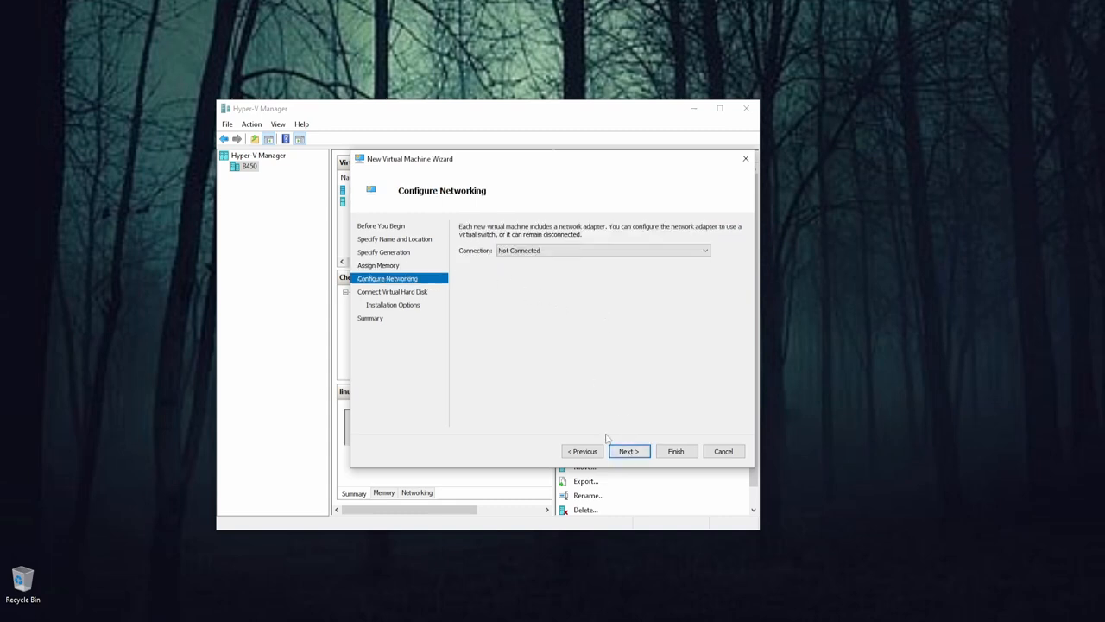
click(628, 453)
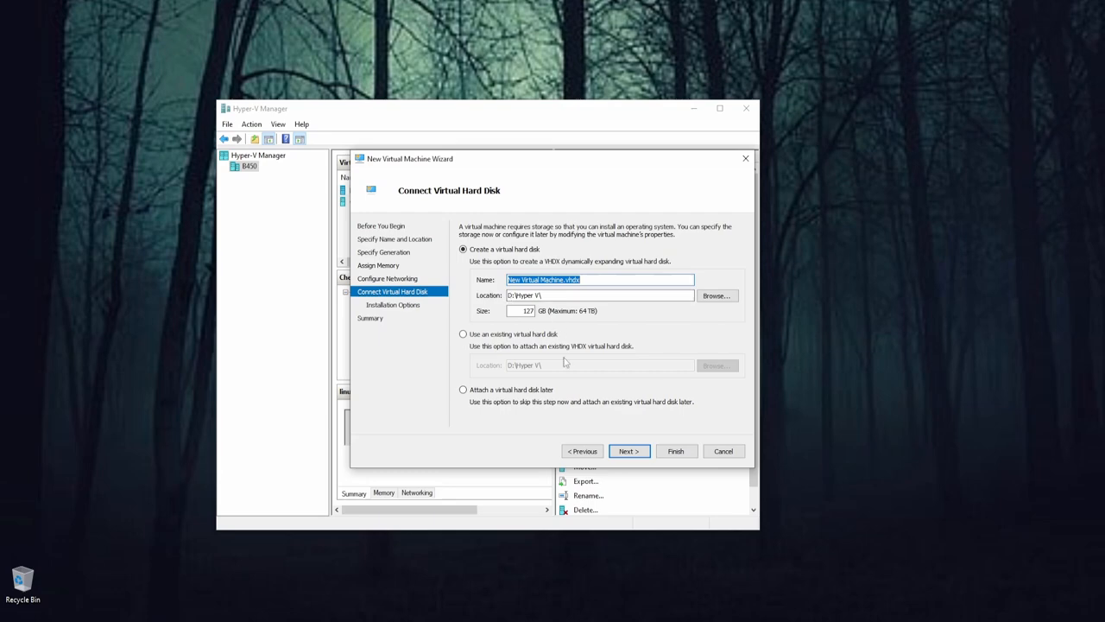
Finish creating the virtual machine with a new 127 GB virtual hard disk and the option to install an operating system later
double_click(520, 311)
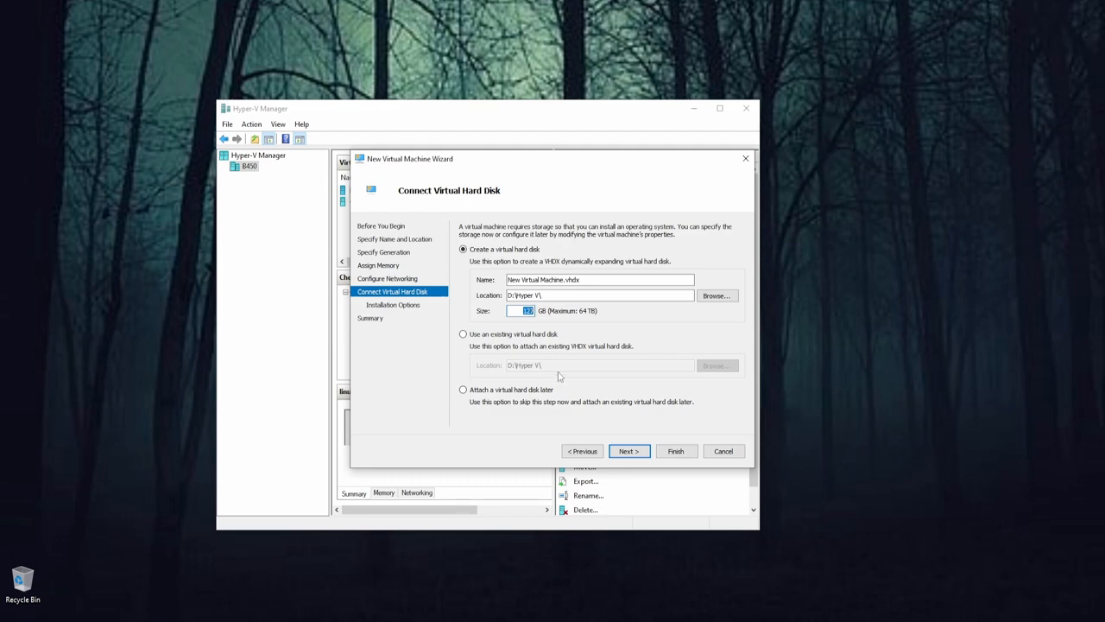
click(640, 457)
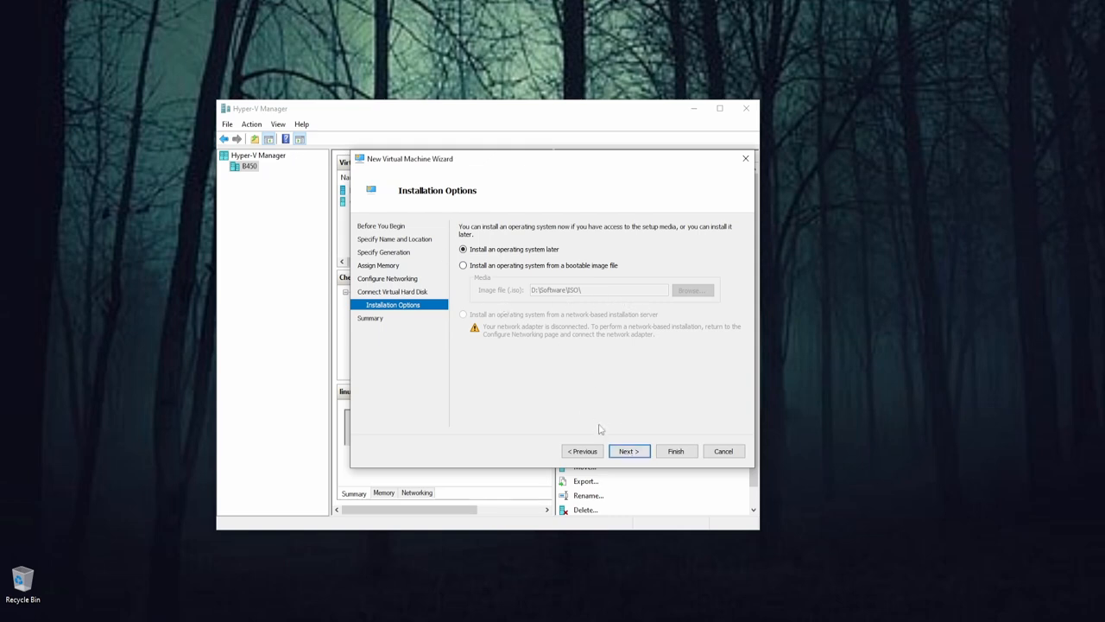
click(628, 451)
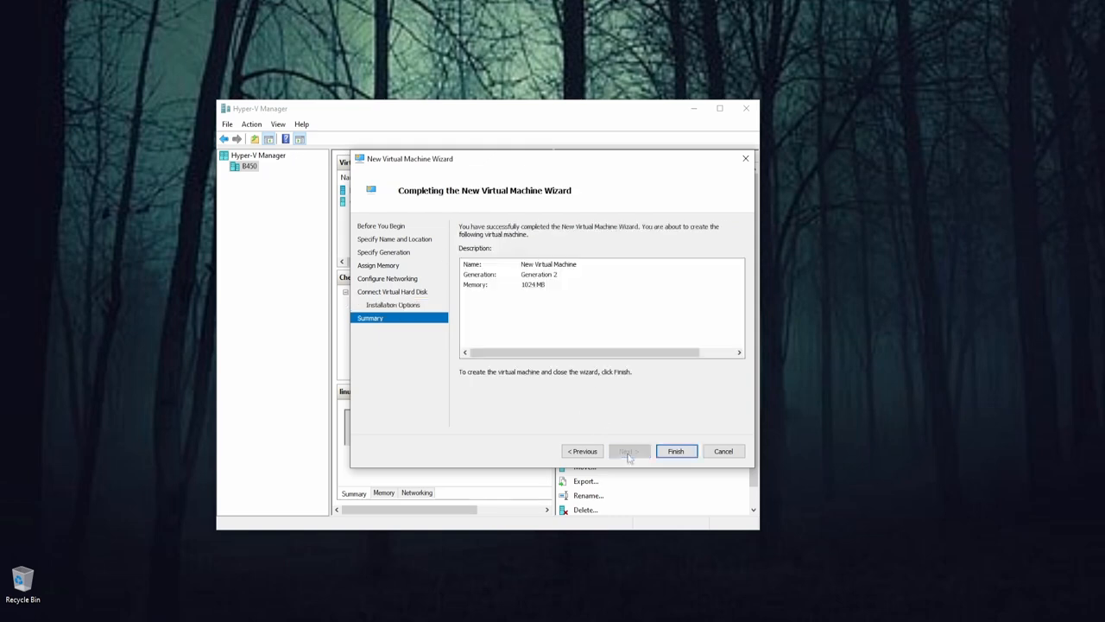
click(675, 450)
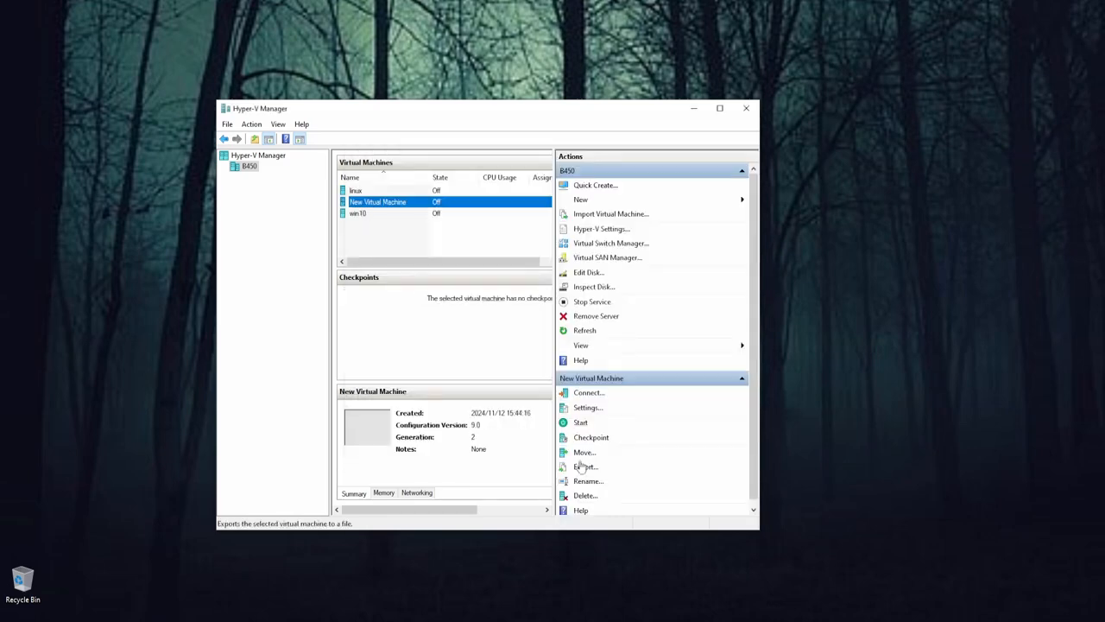
Open the settings of the linux virtual machine and examine the DVD Drive and Network Adapter entries in its firmware boot order
click(383, 190)
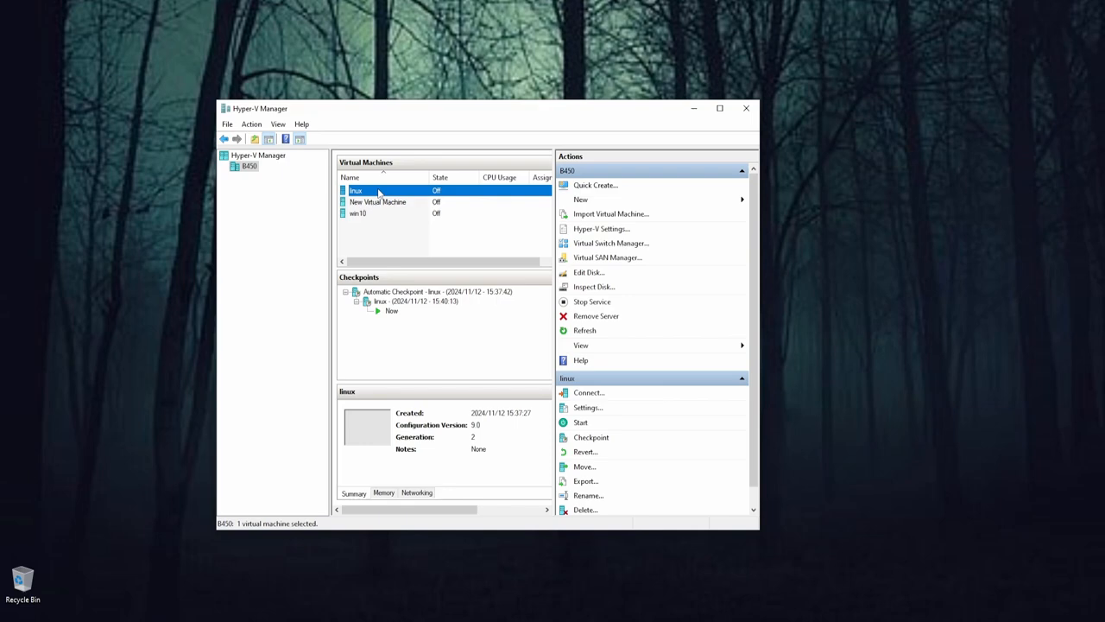
right_click(379, 193)
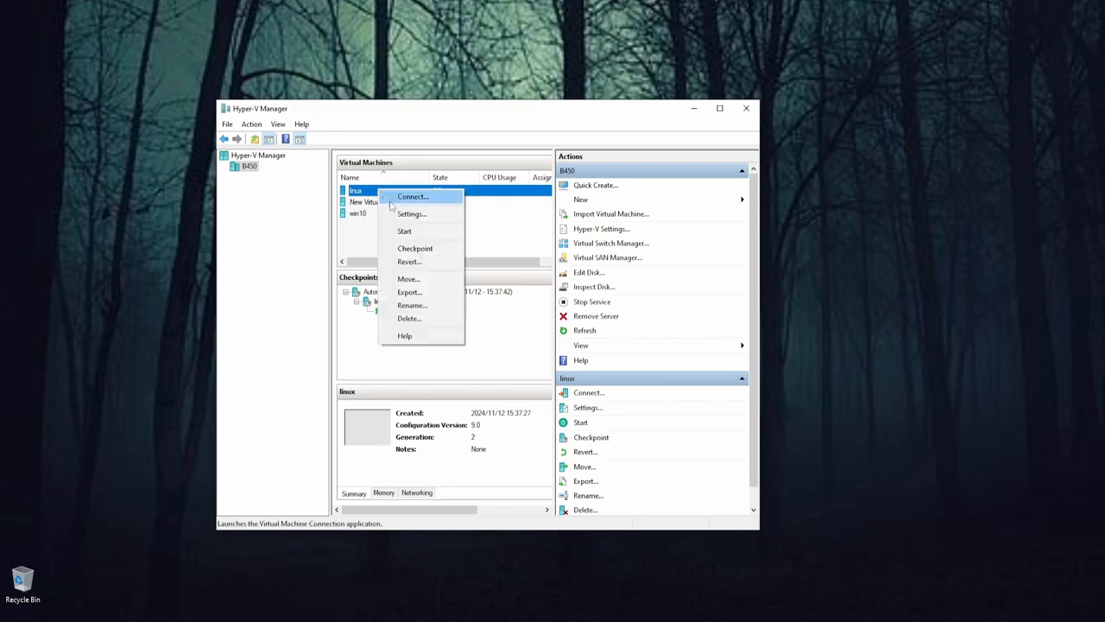
click(415, 217)
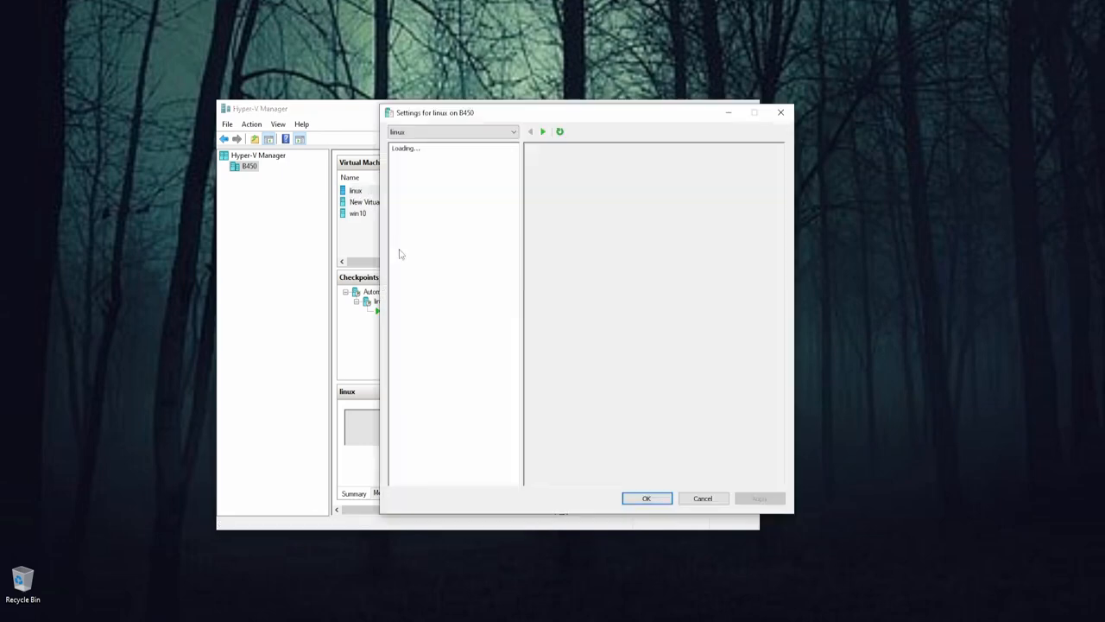
drag(610, 122, 486, 133)
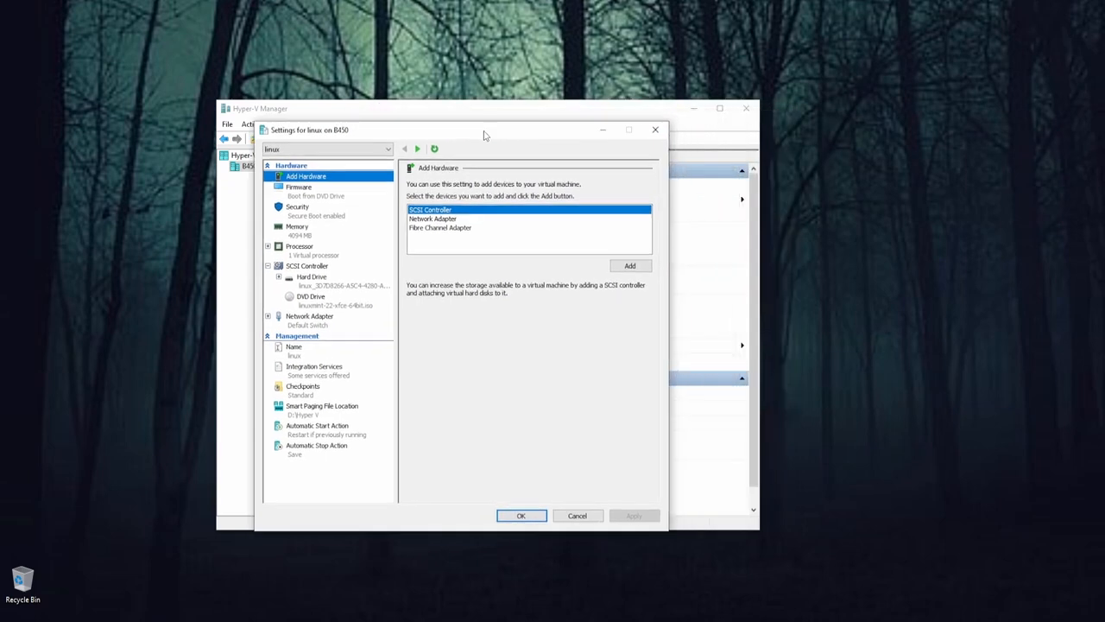
click(301, 190)
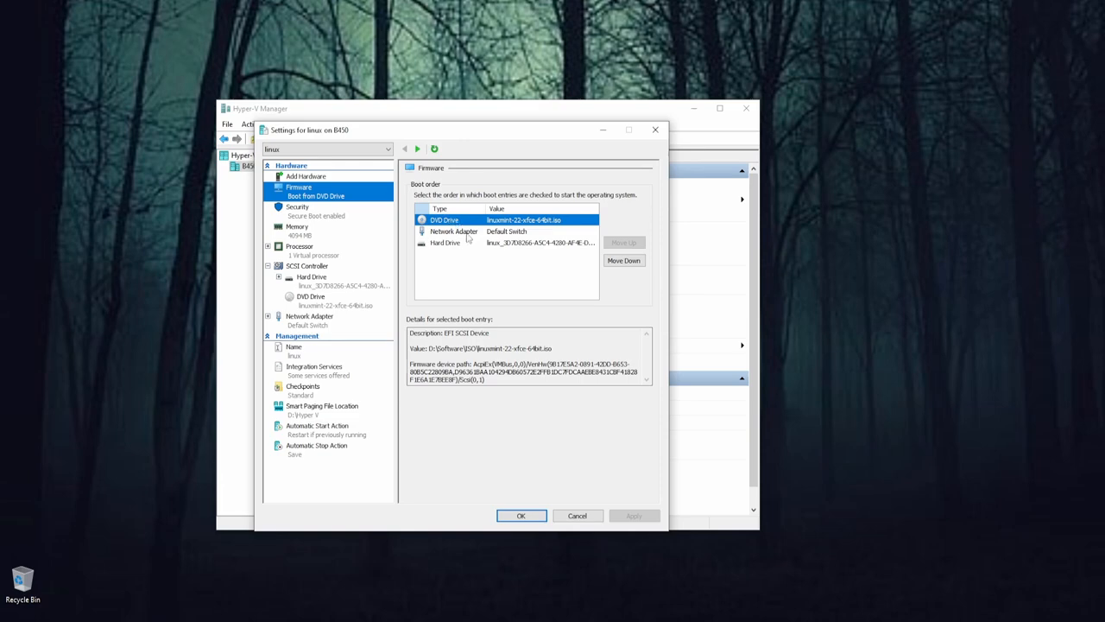
click(466, 232)
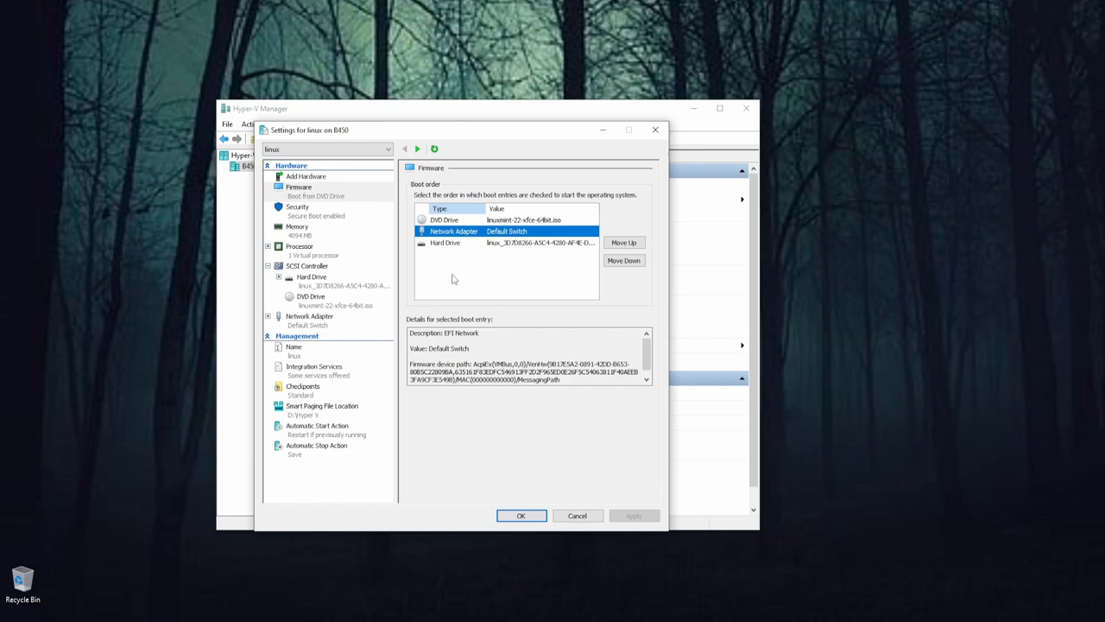
click(459, 221)
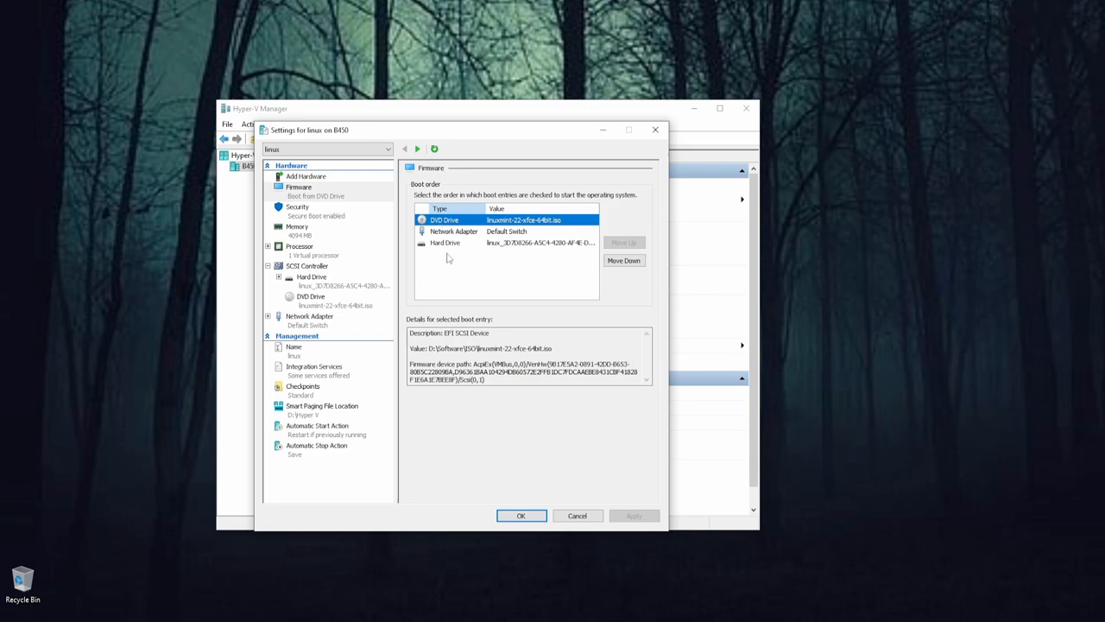
Disable Secure Boot and enable Dynamic Memory for the linux virtual machine
click(303, 214)
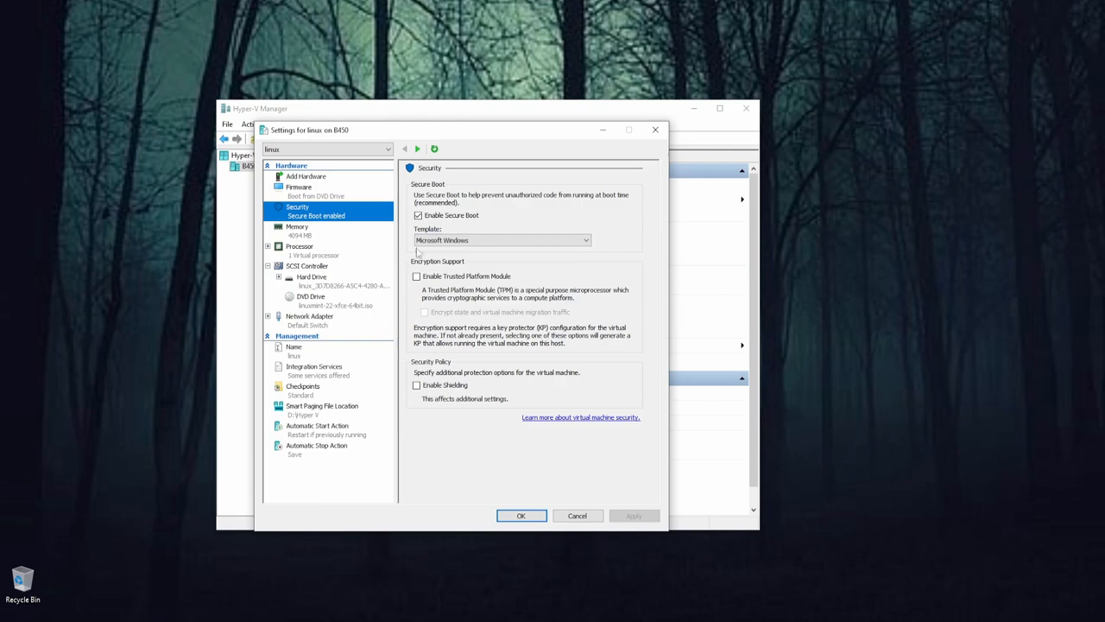
click(419, 215)
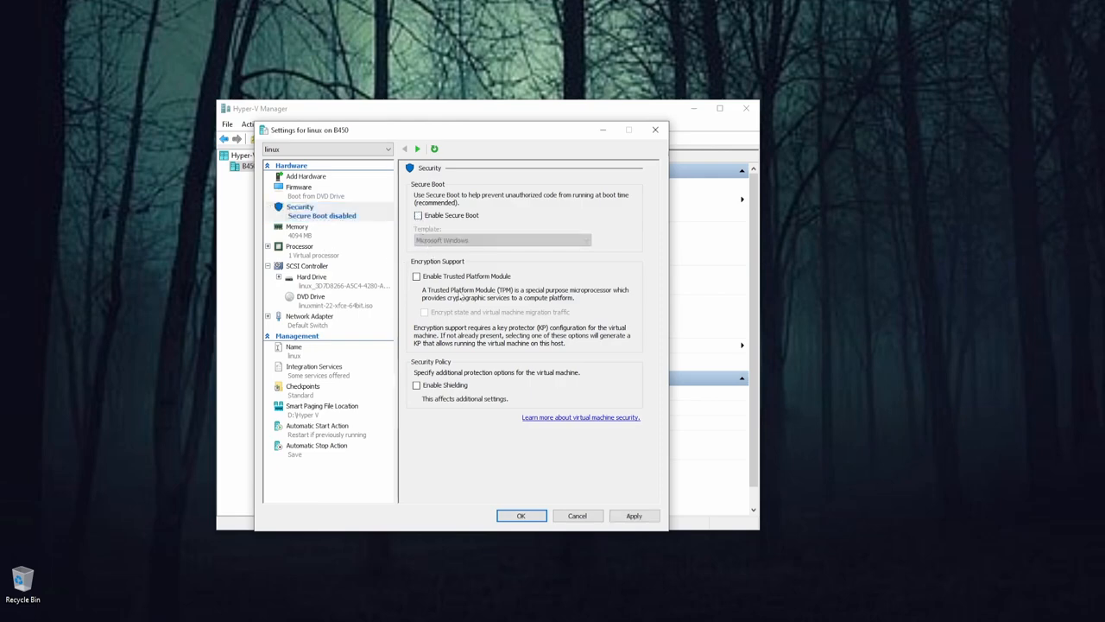
click(302, 234)
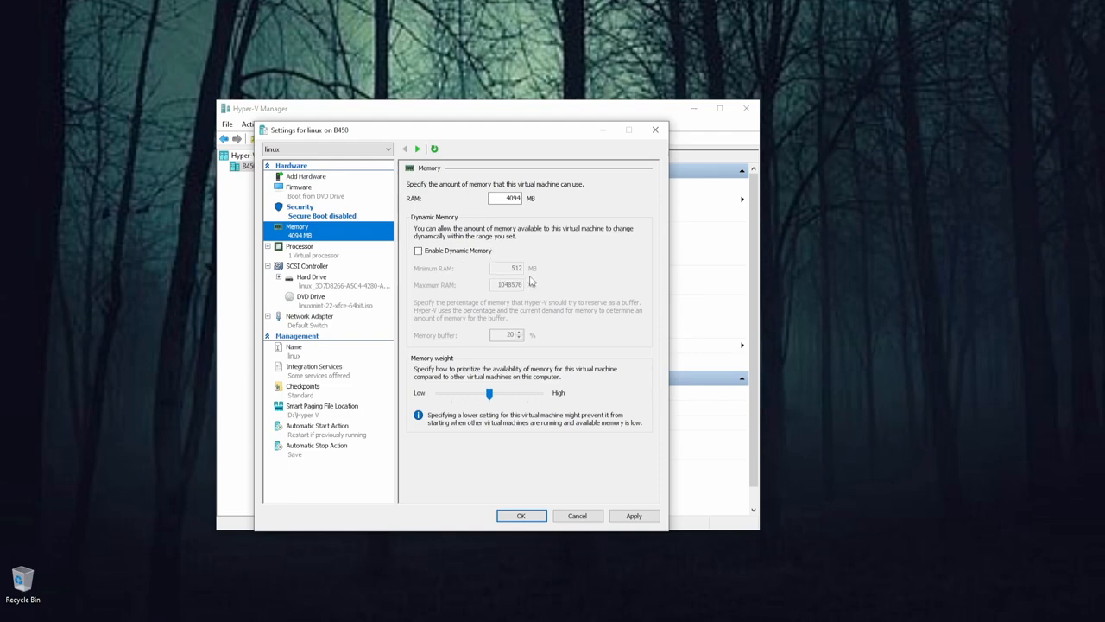
click(419, 252)
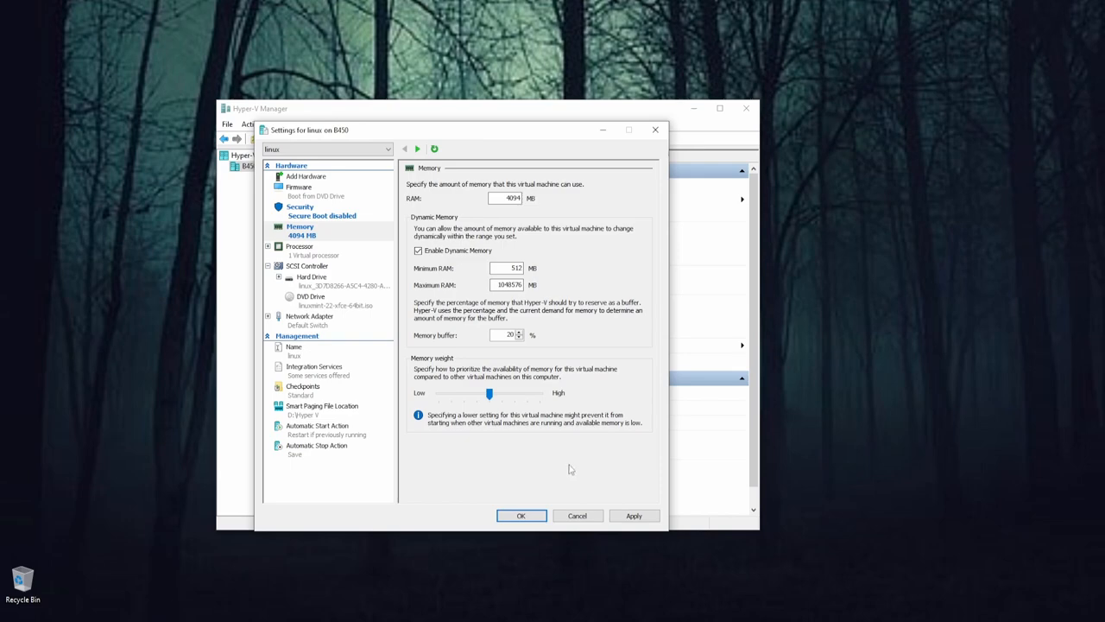
Set the linux virtual machine's number of virtual processors to 2 and its DVD drive media to None
click(302, 255)
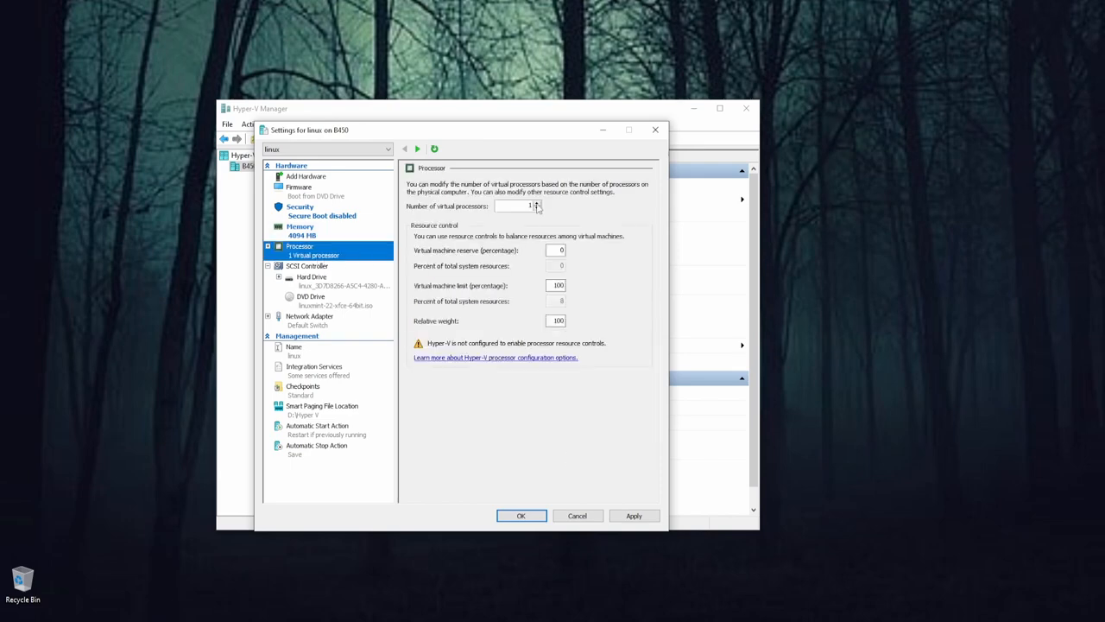
click(536, 203)
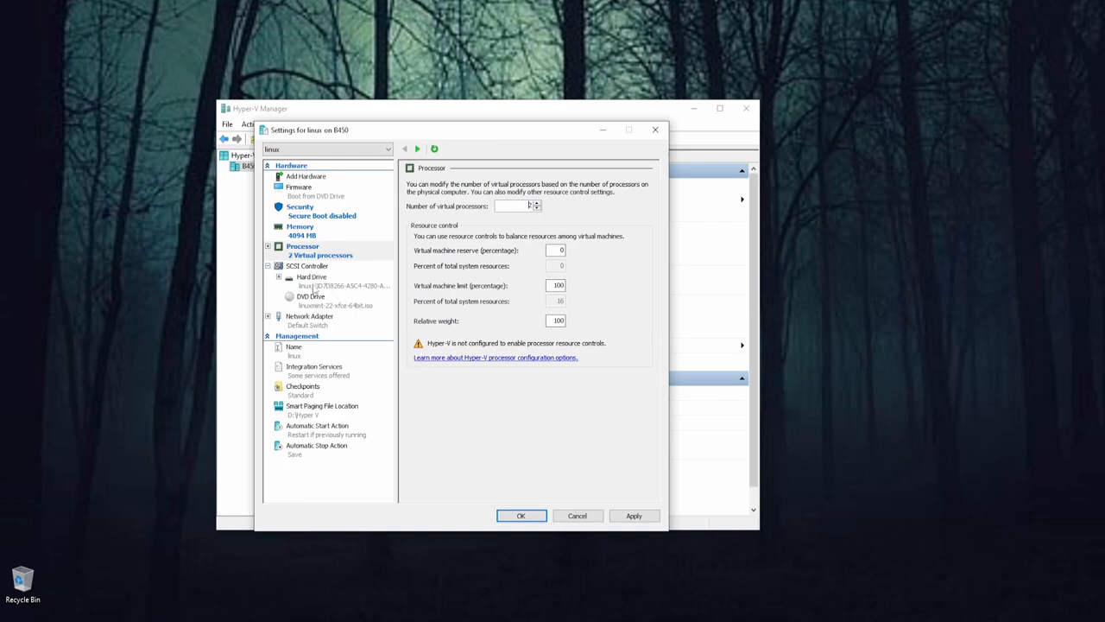
click(315, 285)
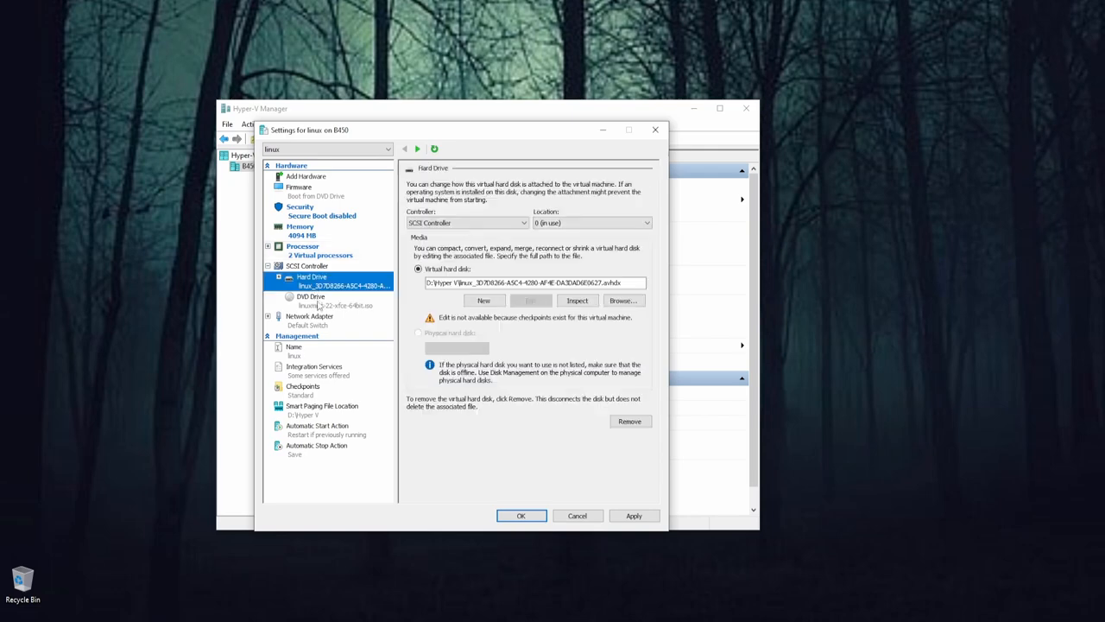
click(330, 305)
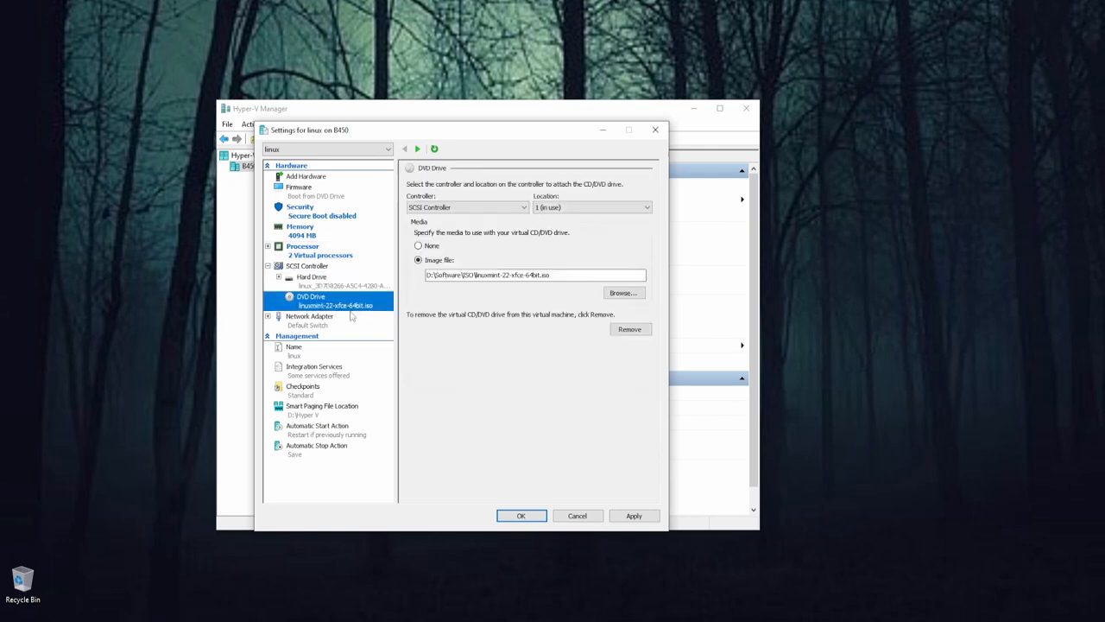
click(420, 246)
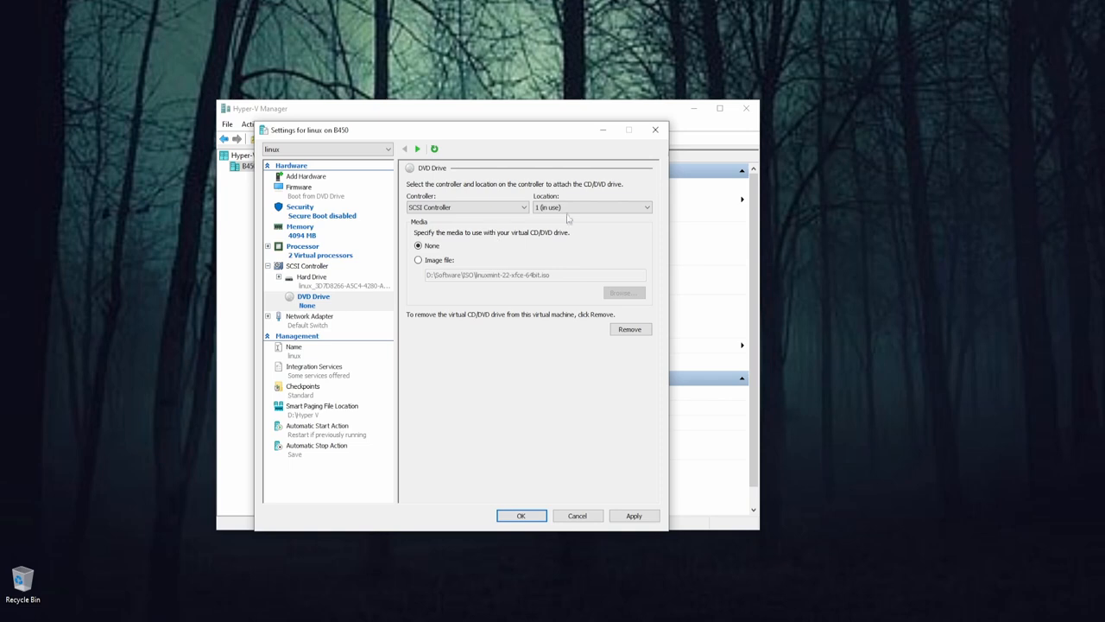
Set the DVD drive media to the image file D:\Software\ISO\linuxmint-22-xfce-64bit.iso, then apply and close the linux virtual machine's settings
click(418, 261)
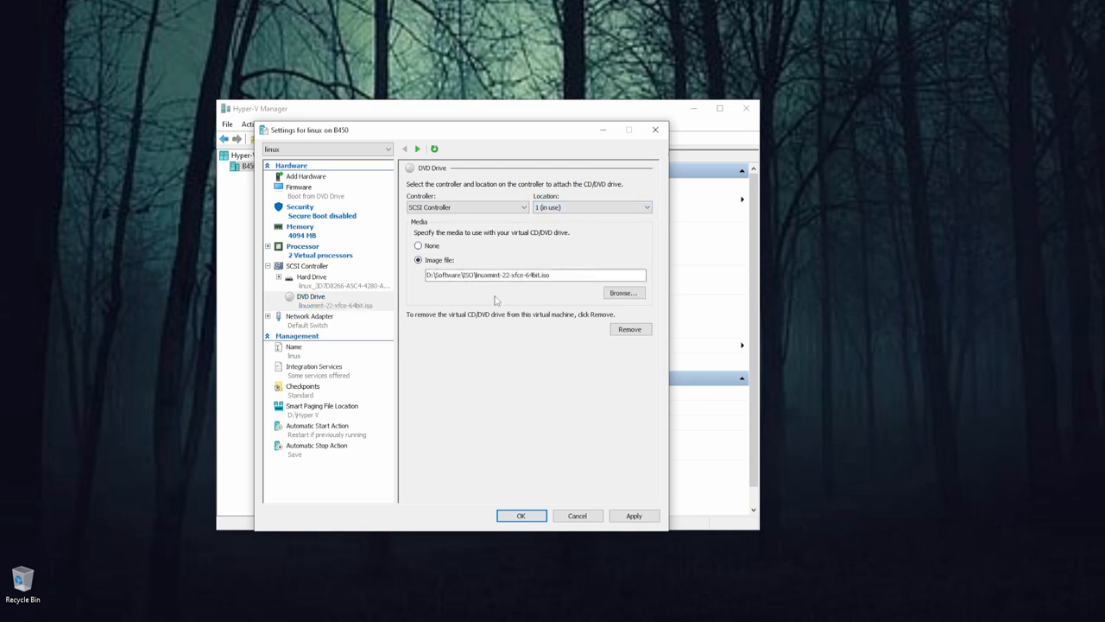
click(622, 293)
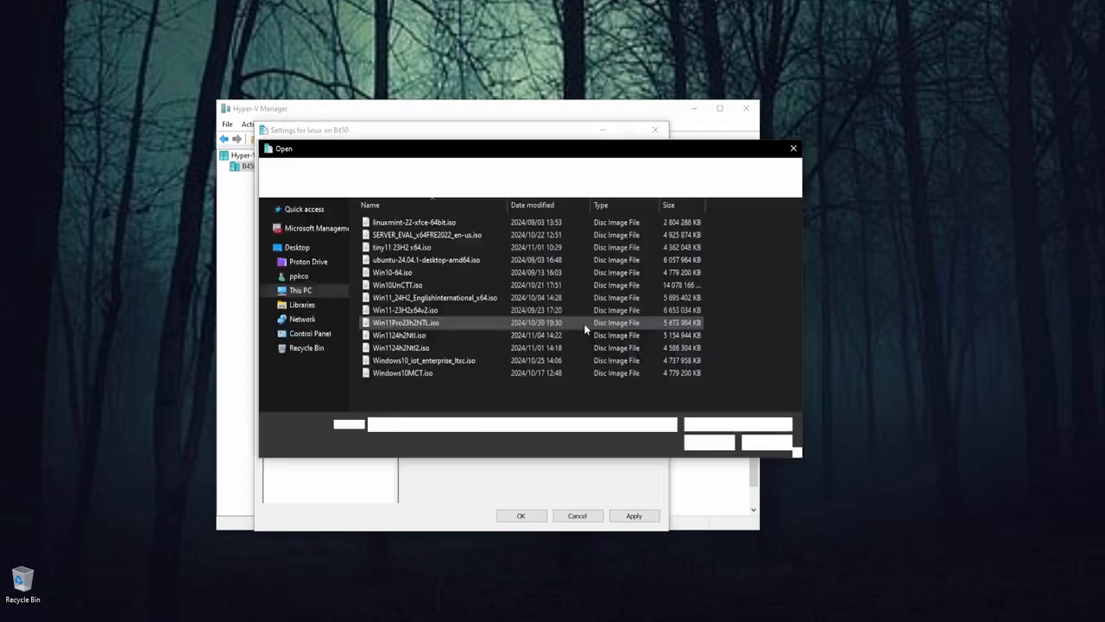
click(754, 440)
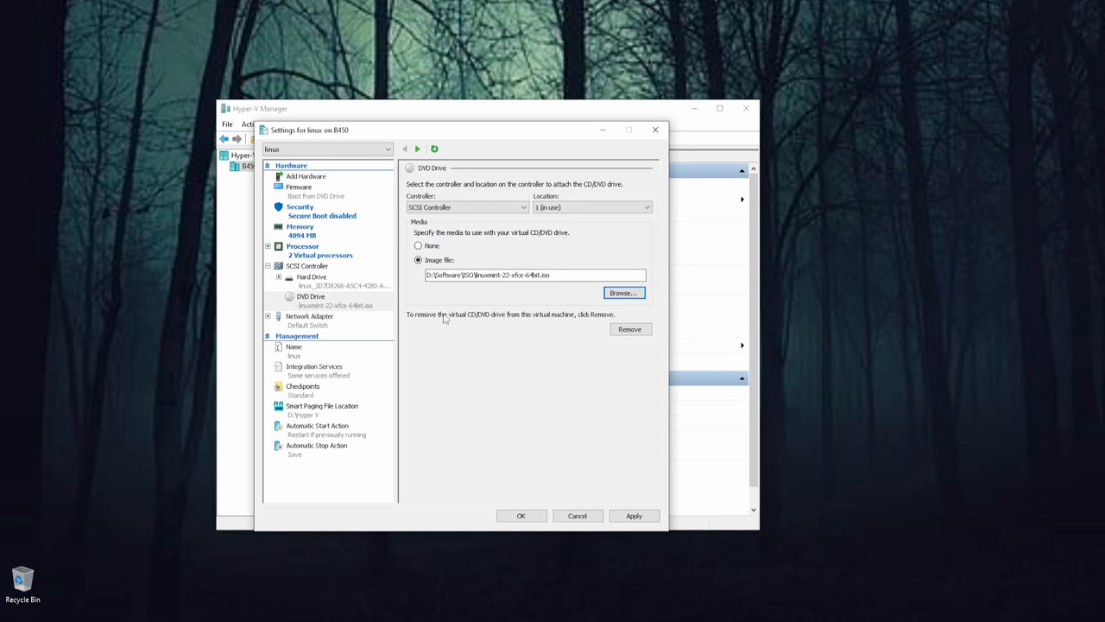
click(316, 325)
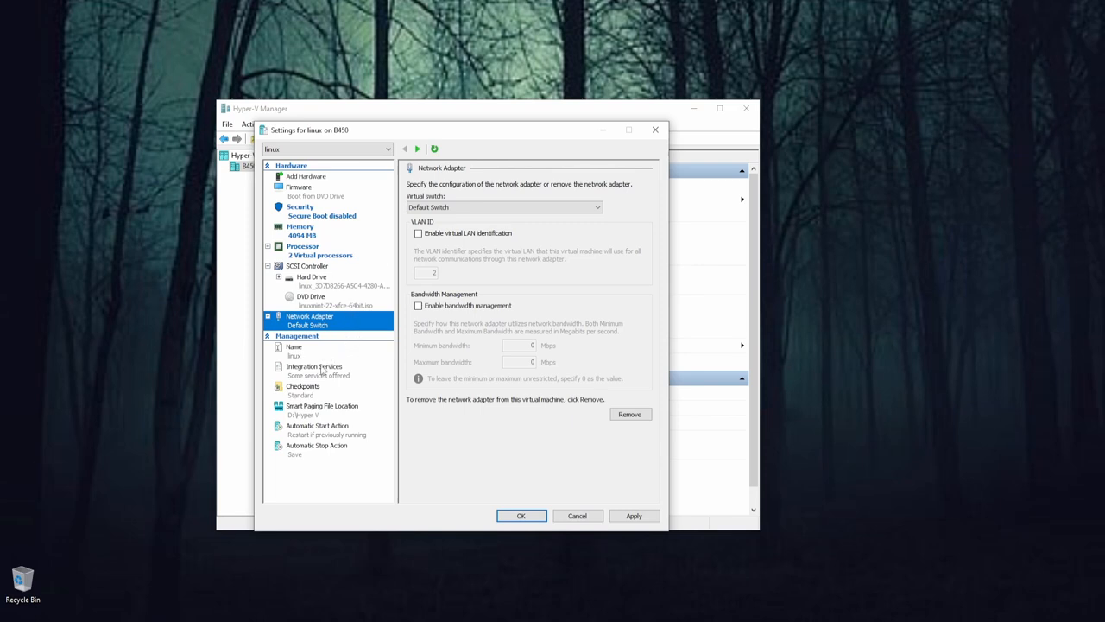
click(614, 515)
click(521, 516)
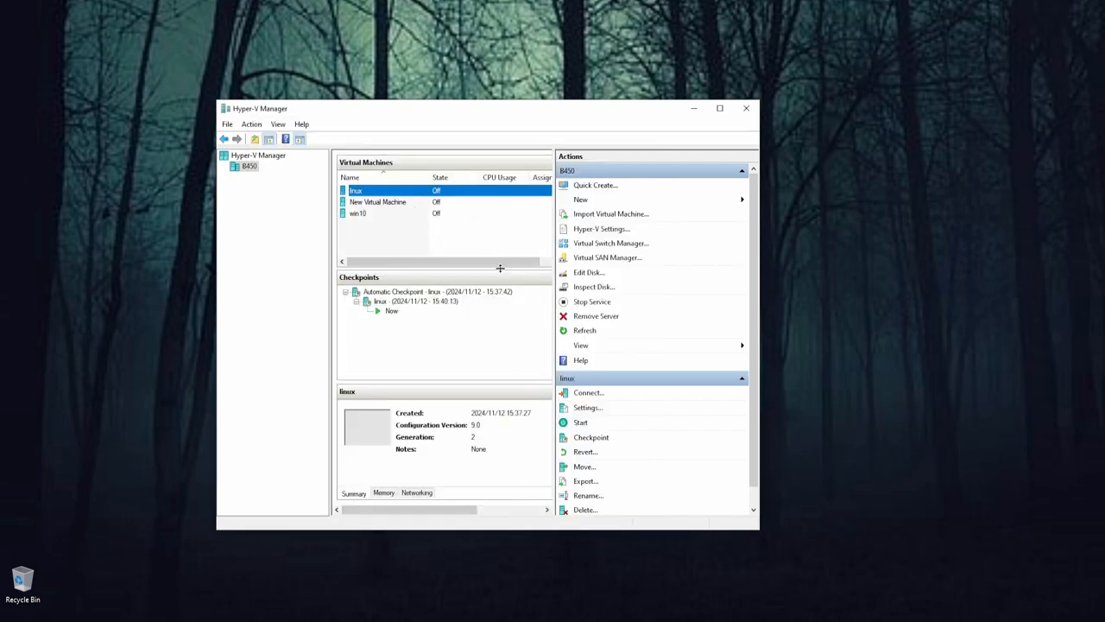
Examine the Default Switch, the New Virtual Switch and its external network adapter choices, and the new switch types in the Virtual Switch Manager
click(604, 245)
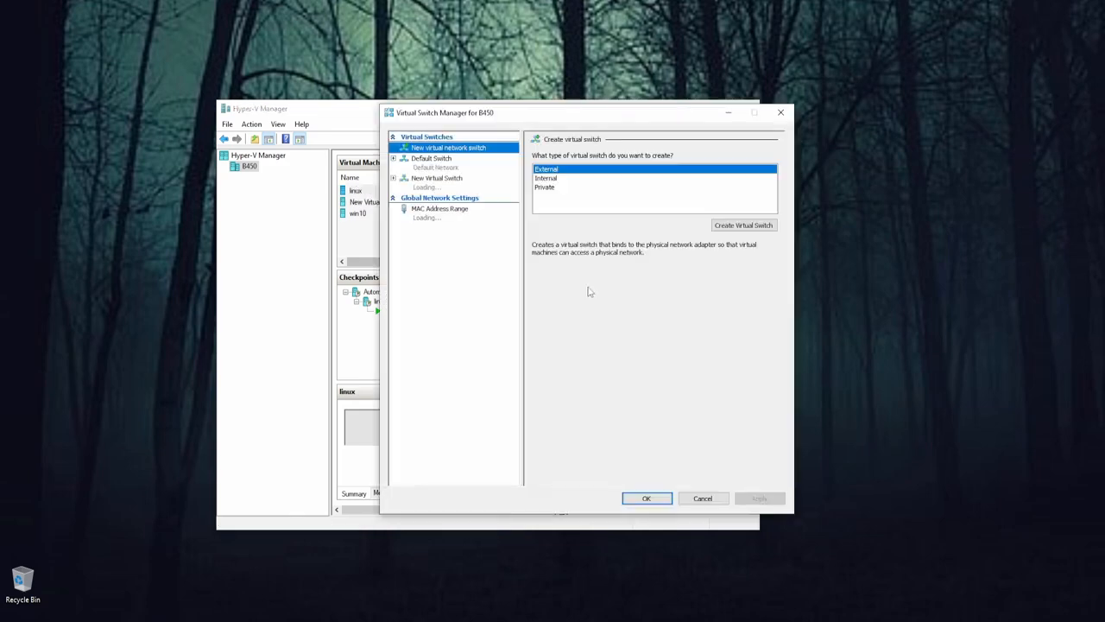
click(439, 186)
click(443, 169)
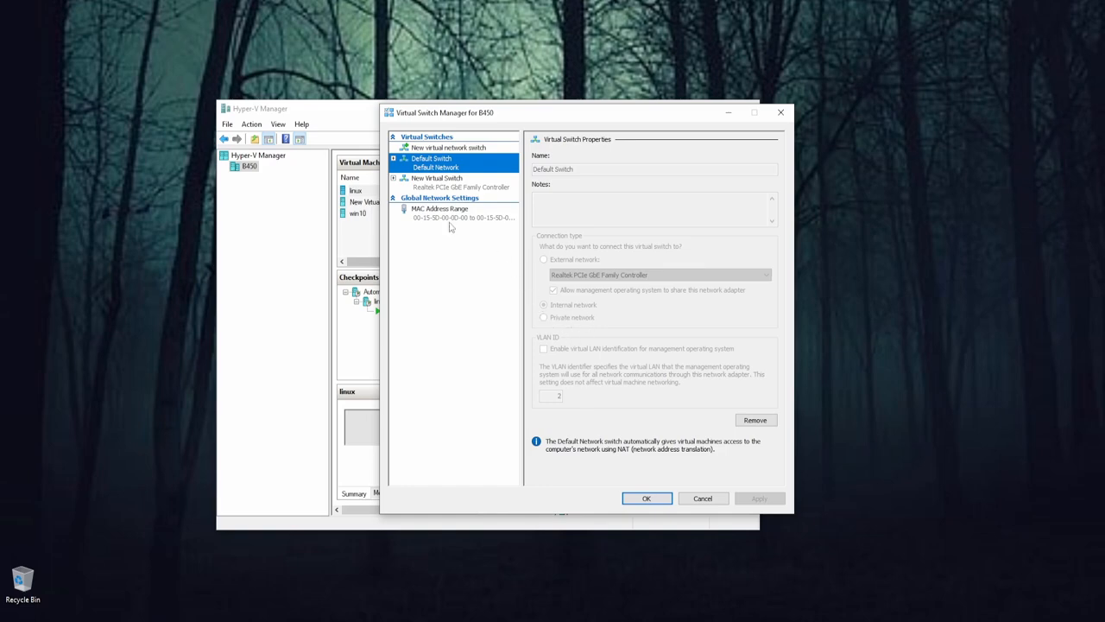
click(438, 150)
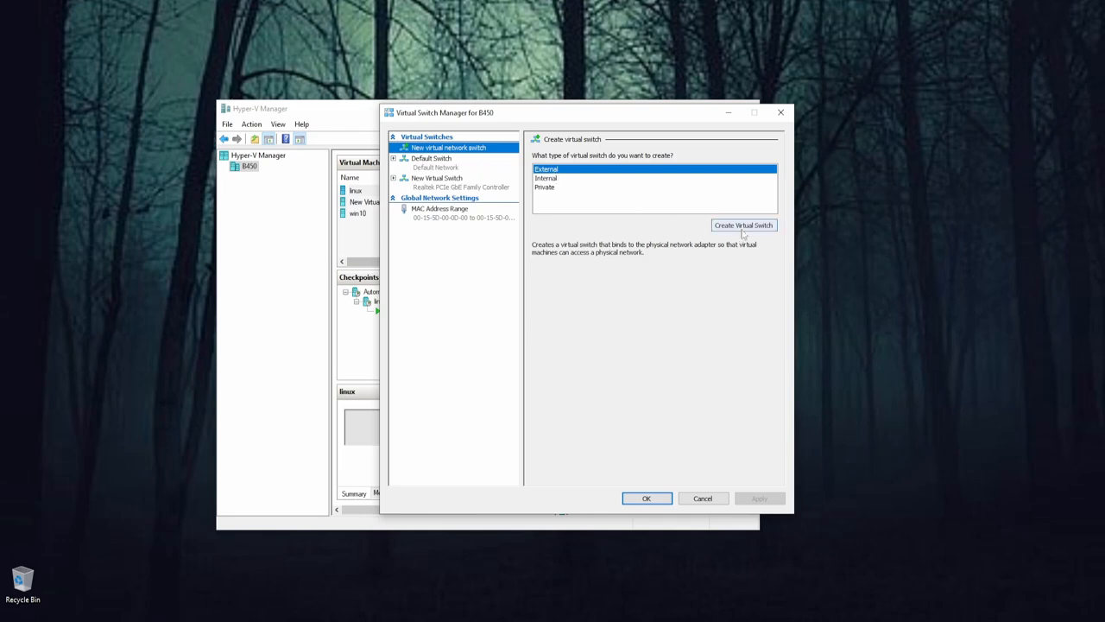
click(436, 185)
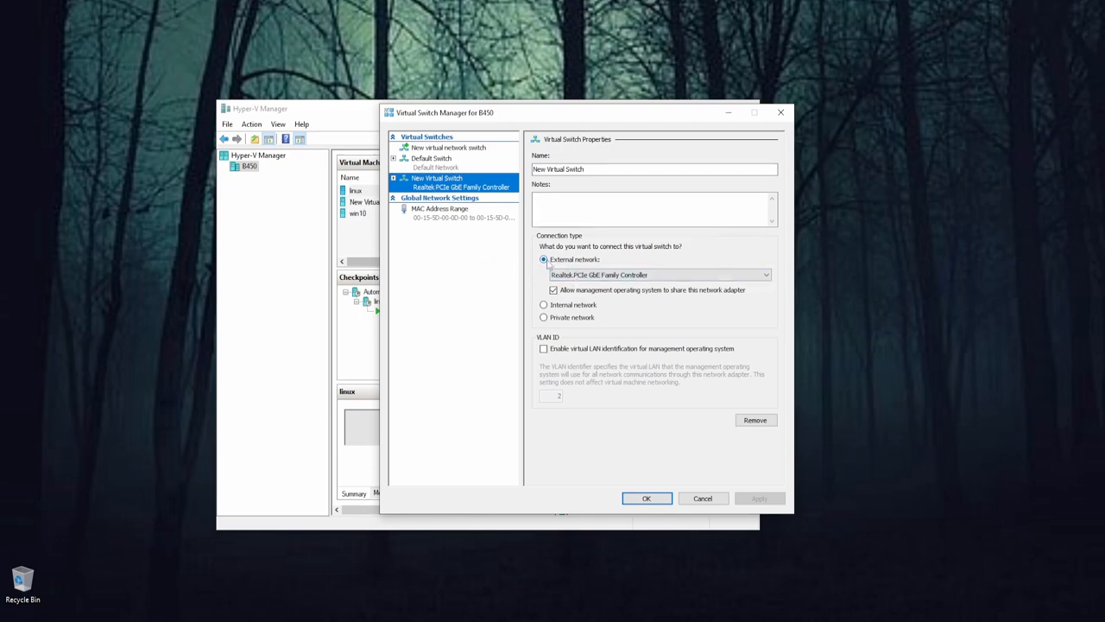
click(604, 277)
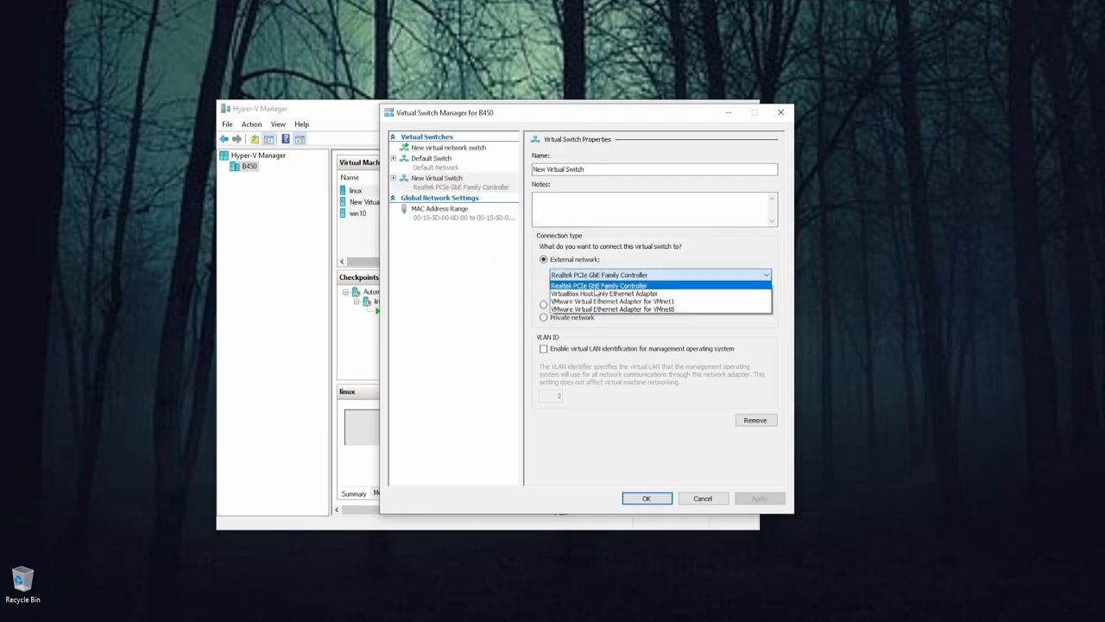
click(595, 286)
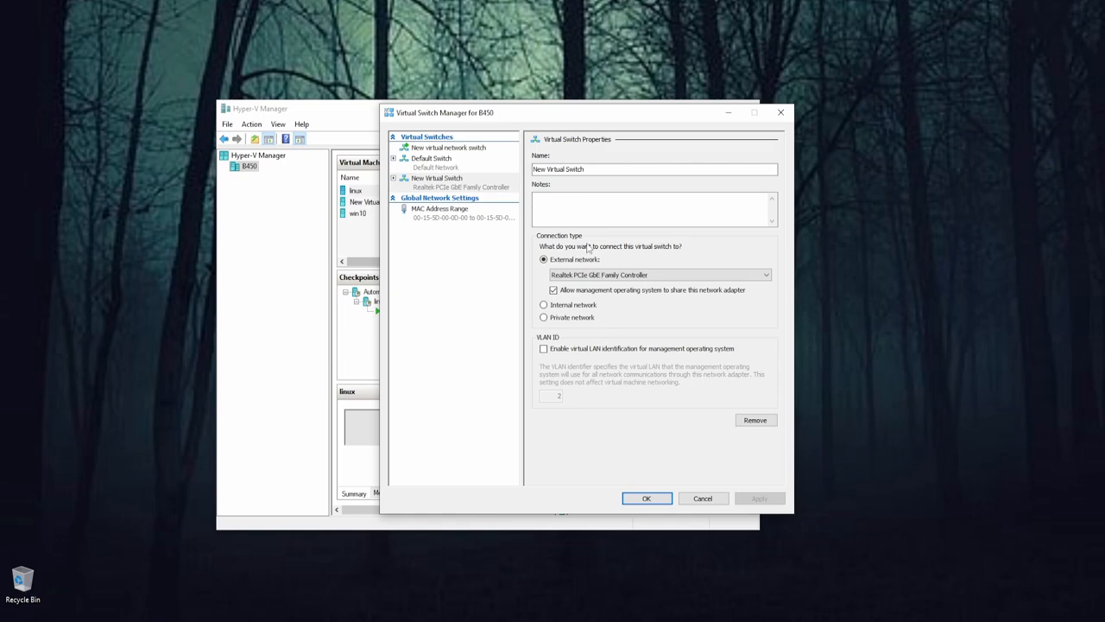
drag(635, 123, 500, 151)
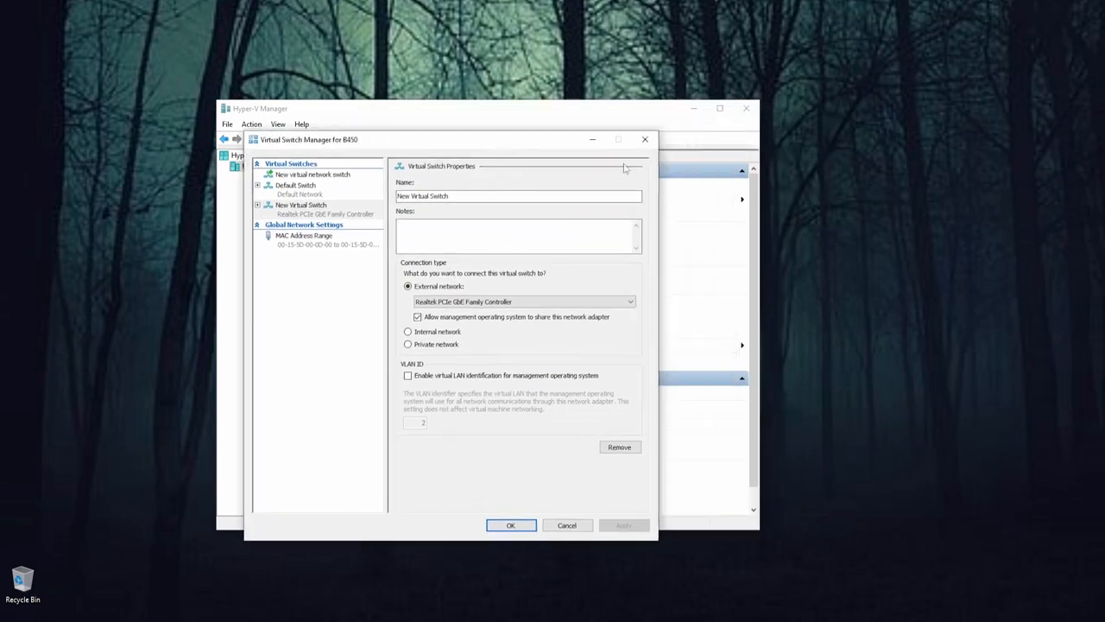
click(644, 141)
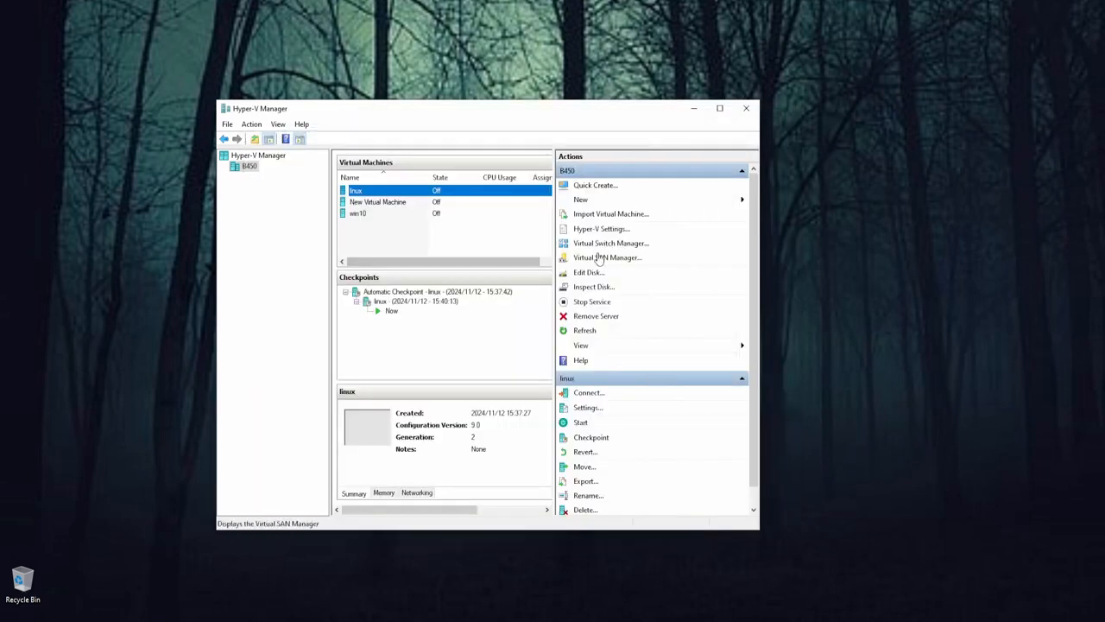
Start the linux virtual machine, connect to it and boot the Start Linux Mint 22 Xfce 64-bit entry
right_click(378, 191)
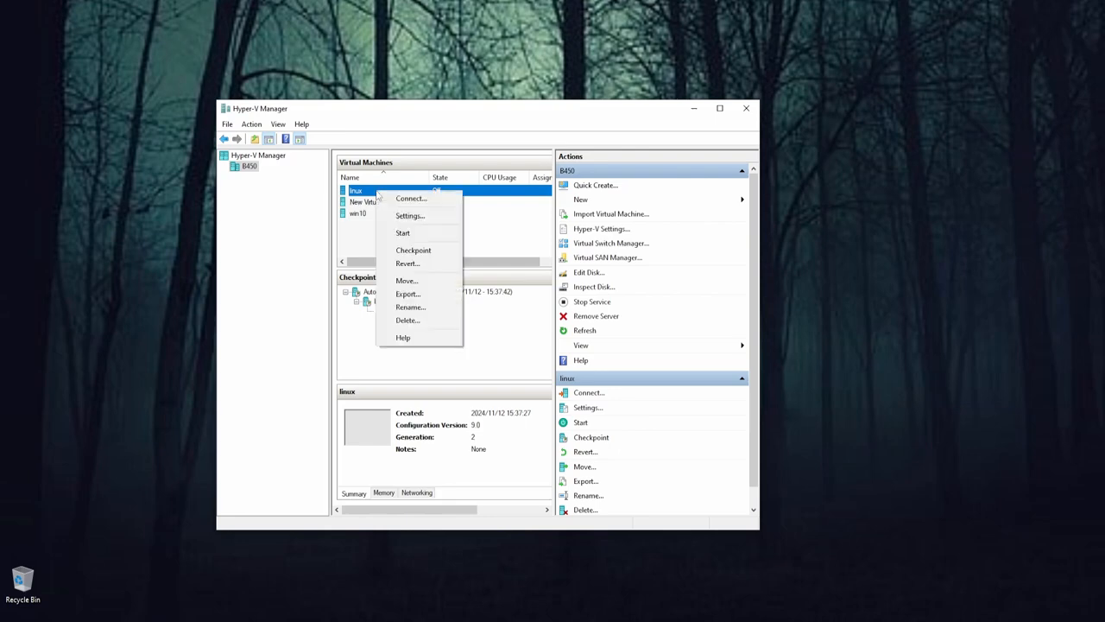
click(415, 237)
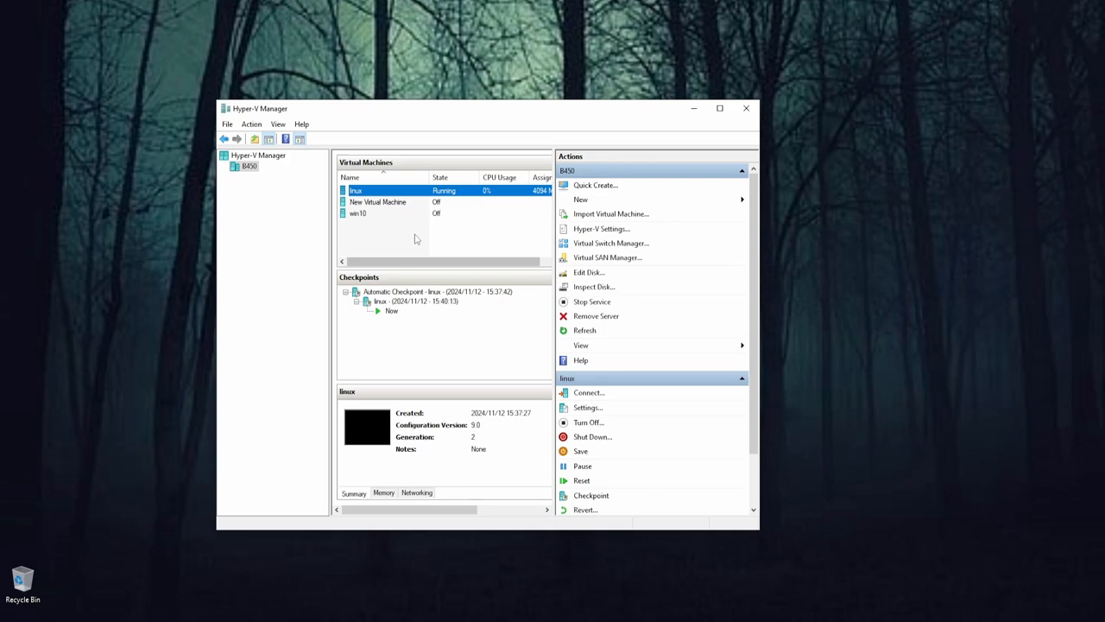
double_click(369, 435)
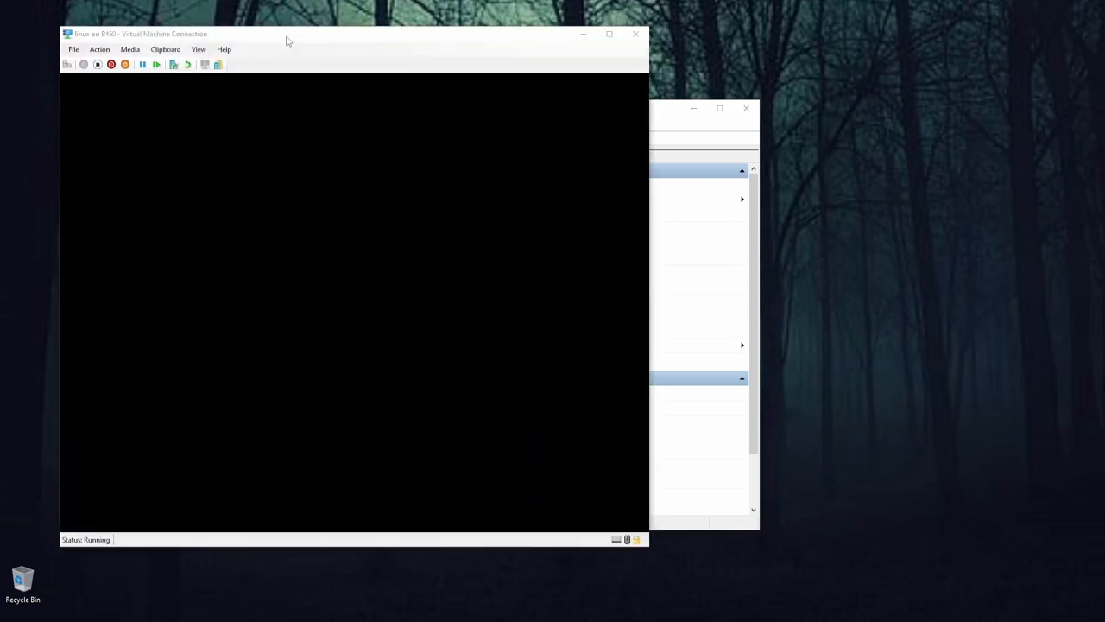
drag(311, 41, 335, 47)
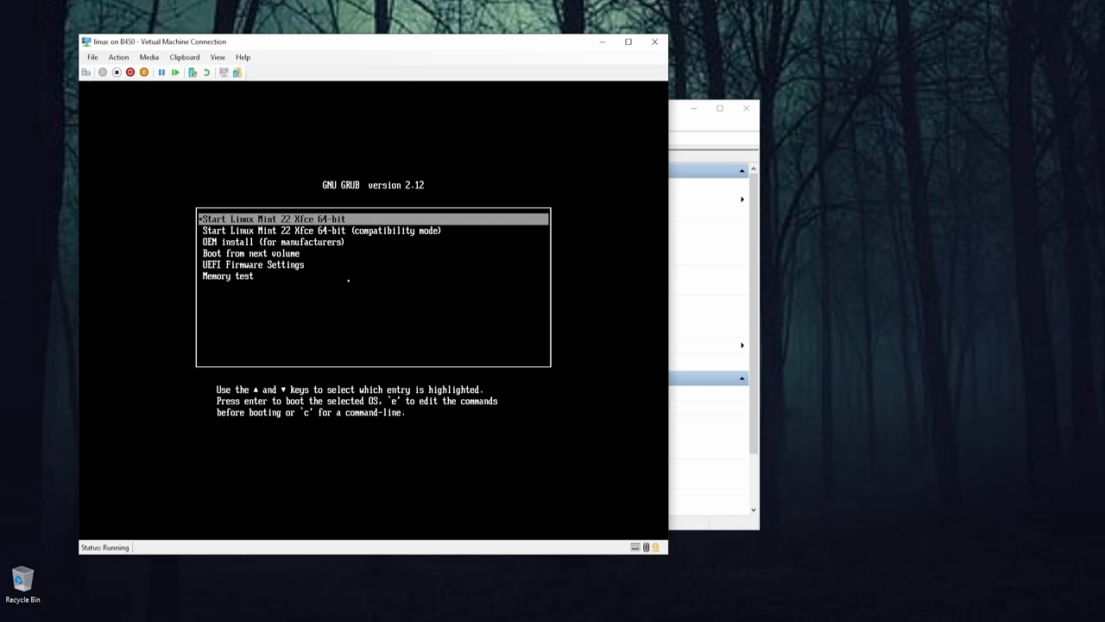
key(Return)
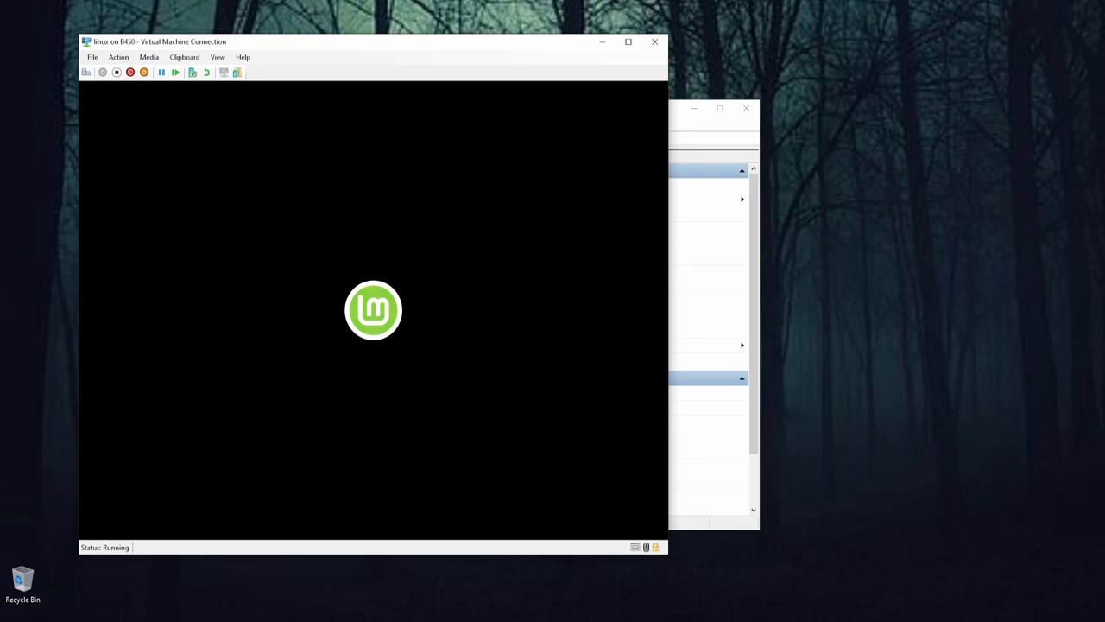
click(603, 44)
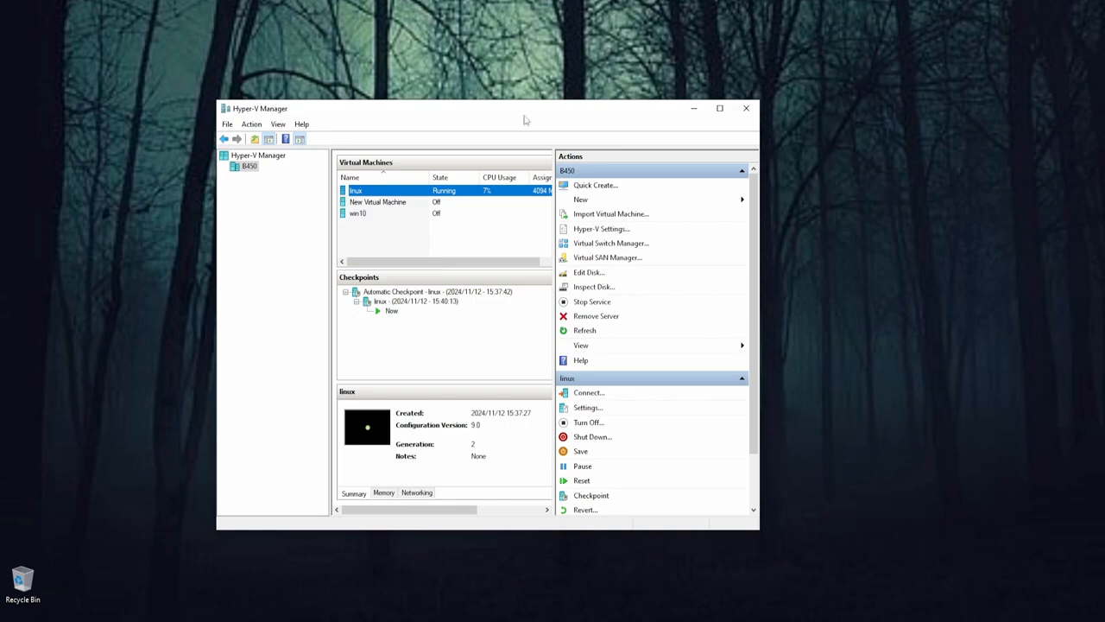
drag(525, 118, 525, 72)
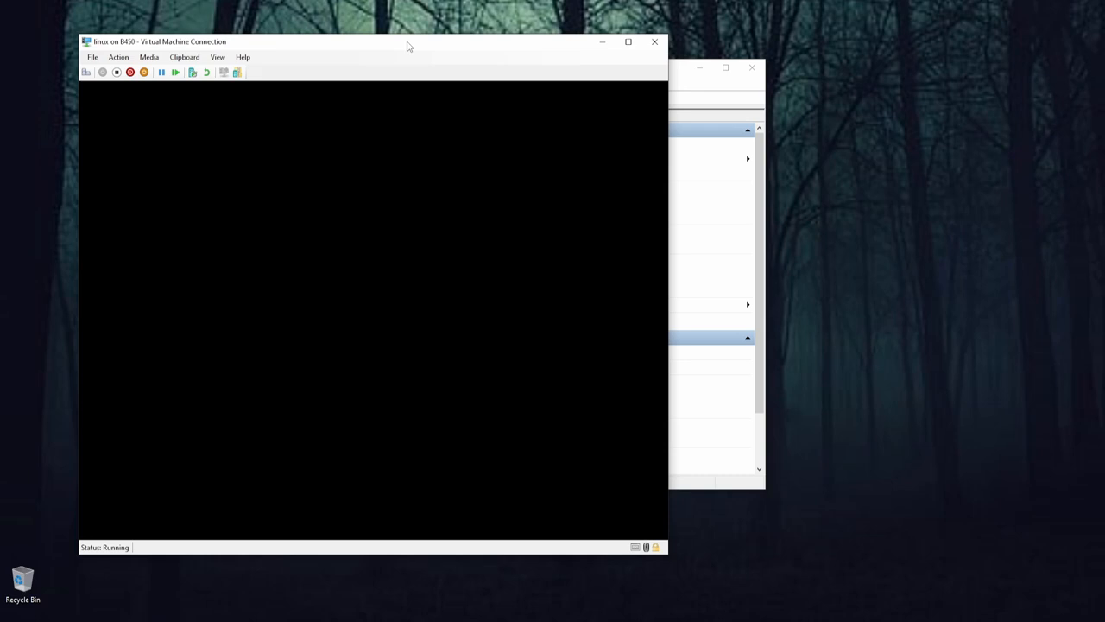
drag(409, 44, 500, 44)
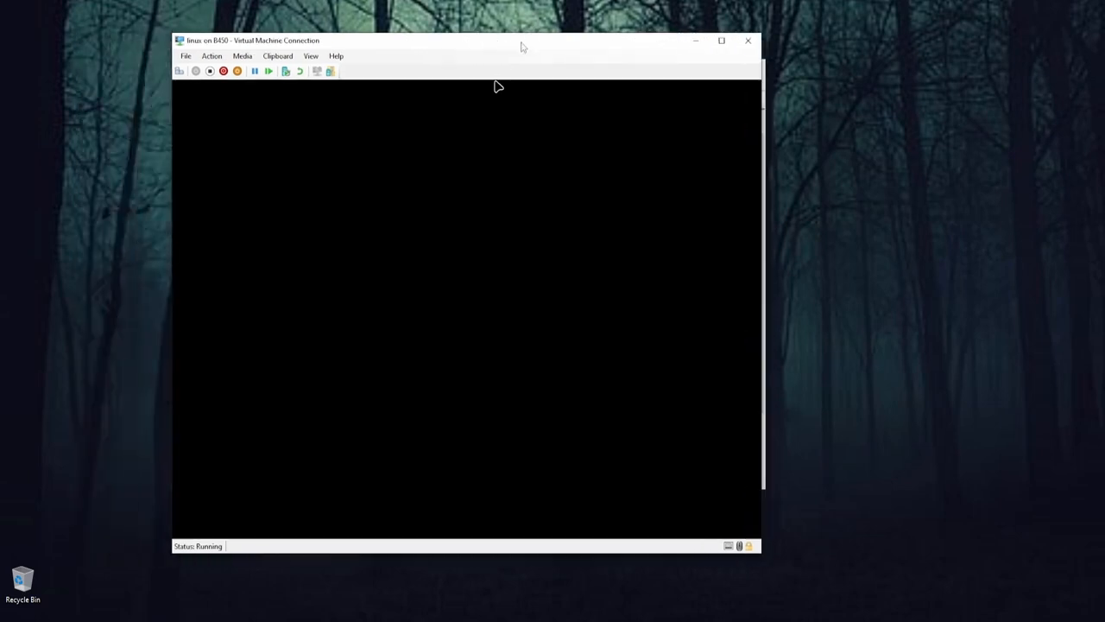
drag(514, 46, 460, 44)
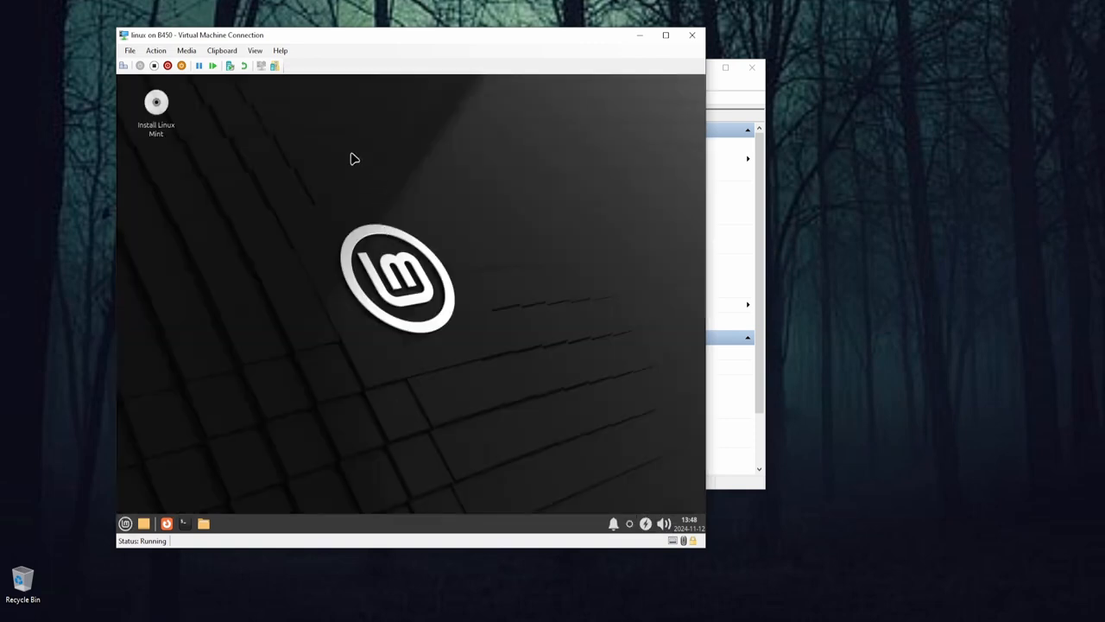
Look over the Install Linux Mint shortcut and the applications menu on the live desktop
click(158, 132)
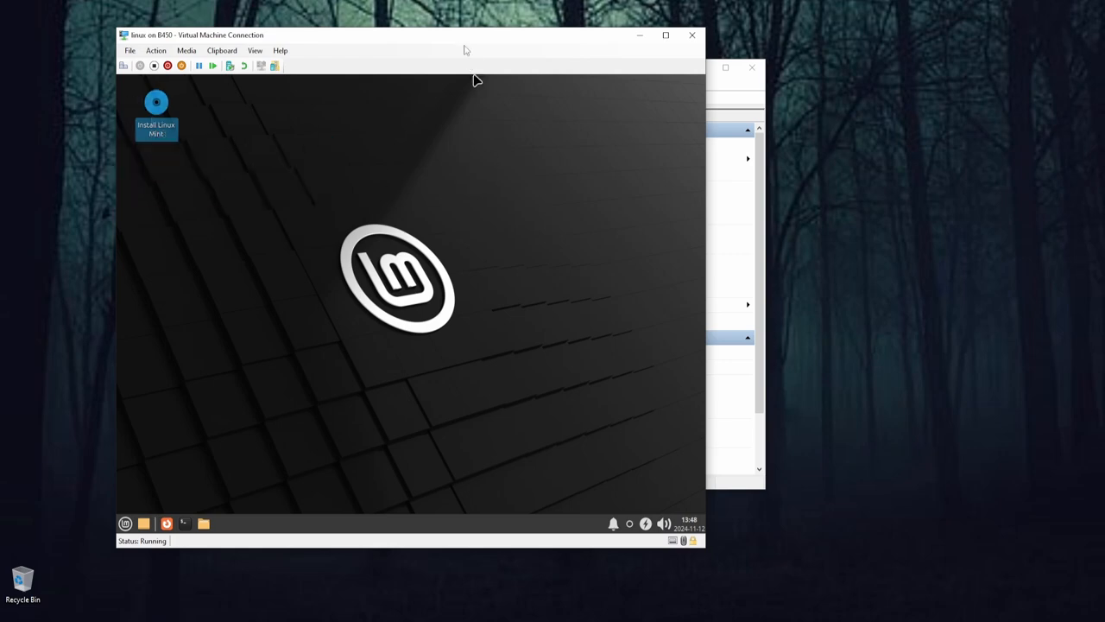
drag(463, 39, 518, 53)
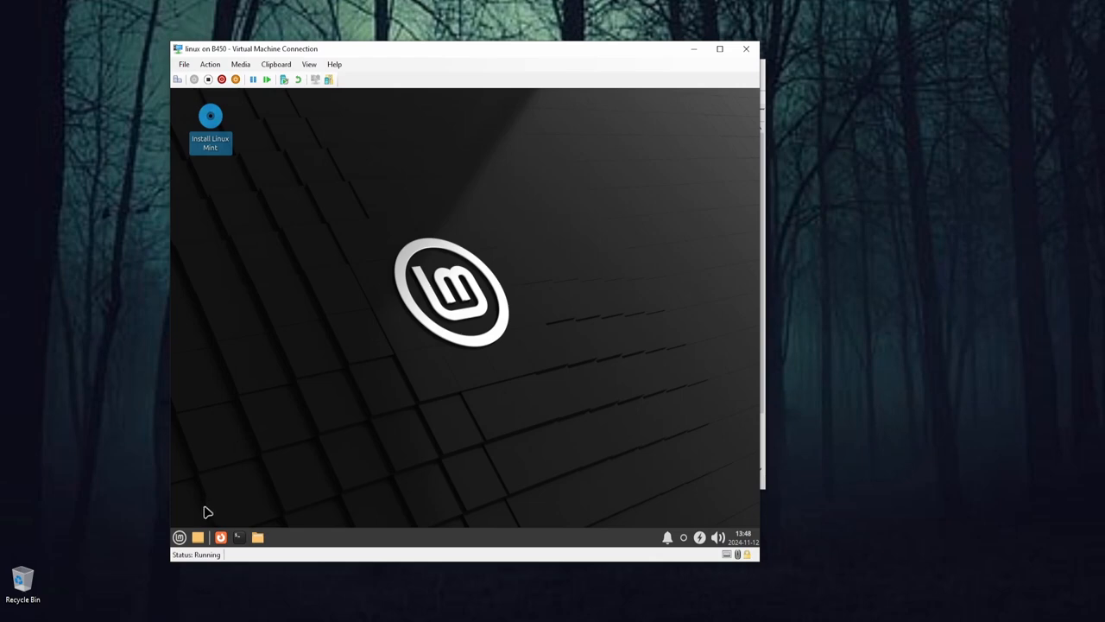
click(179, 538)
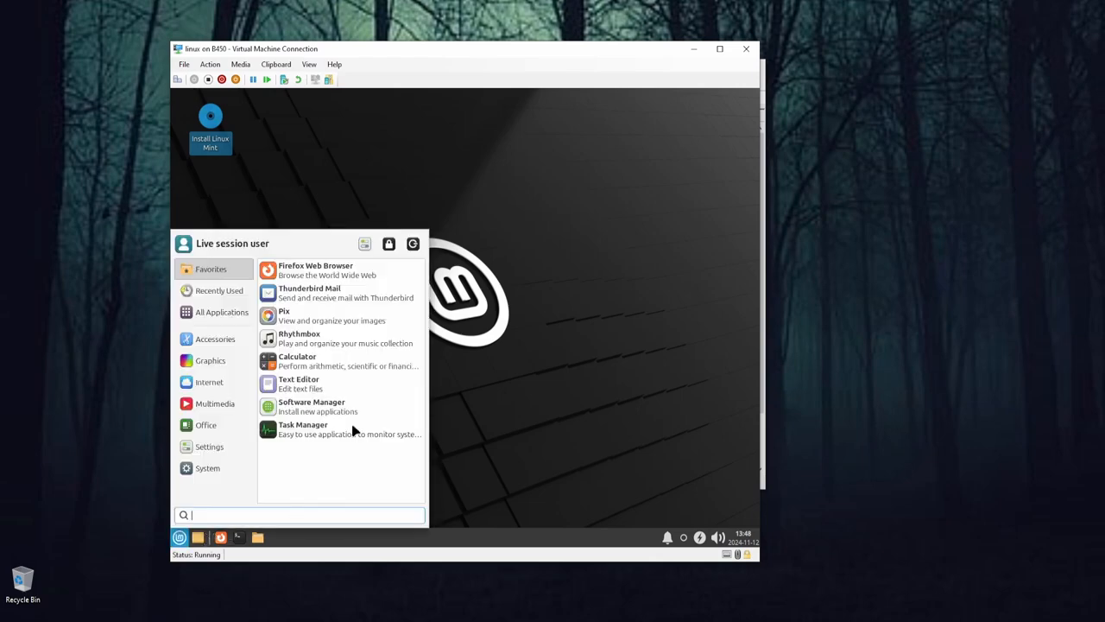
click(522, 386)
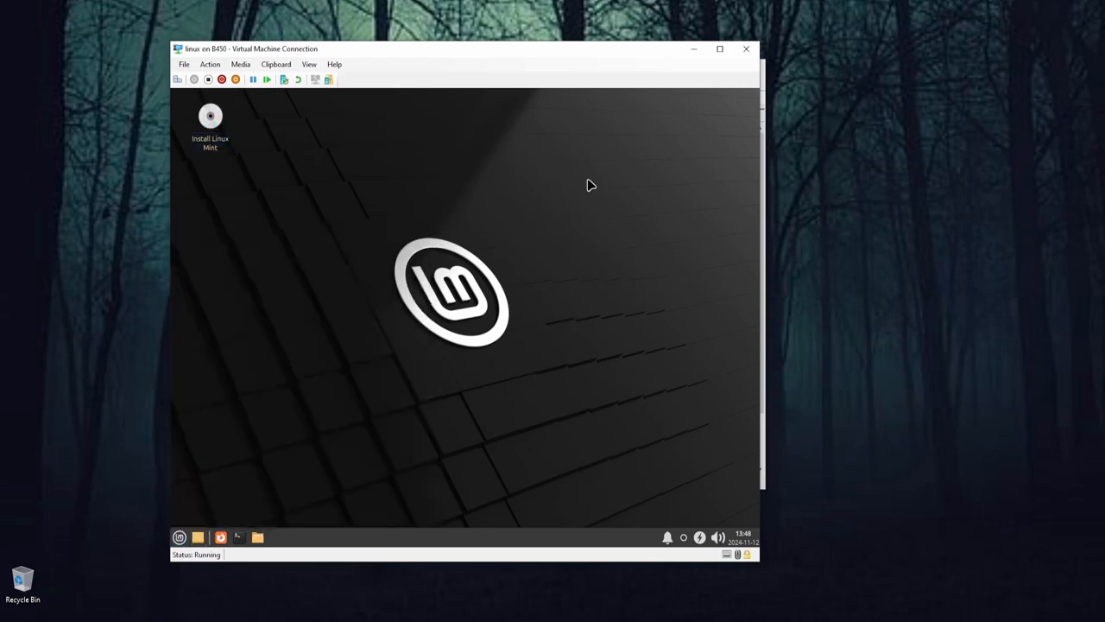
drag(601, 58, 545, 77)
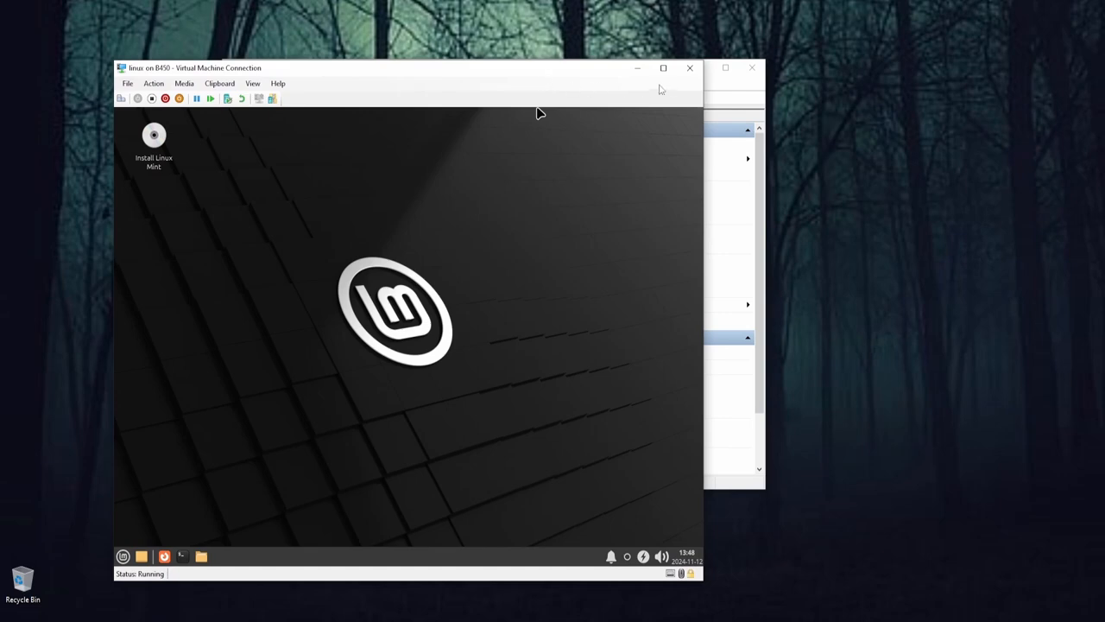
Close the linux virtual machine's connection window and turn the virtual machine off
click(690, 69)
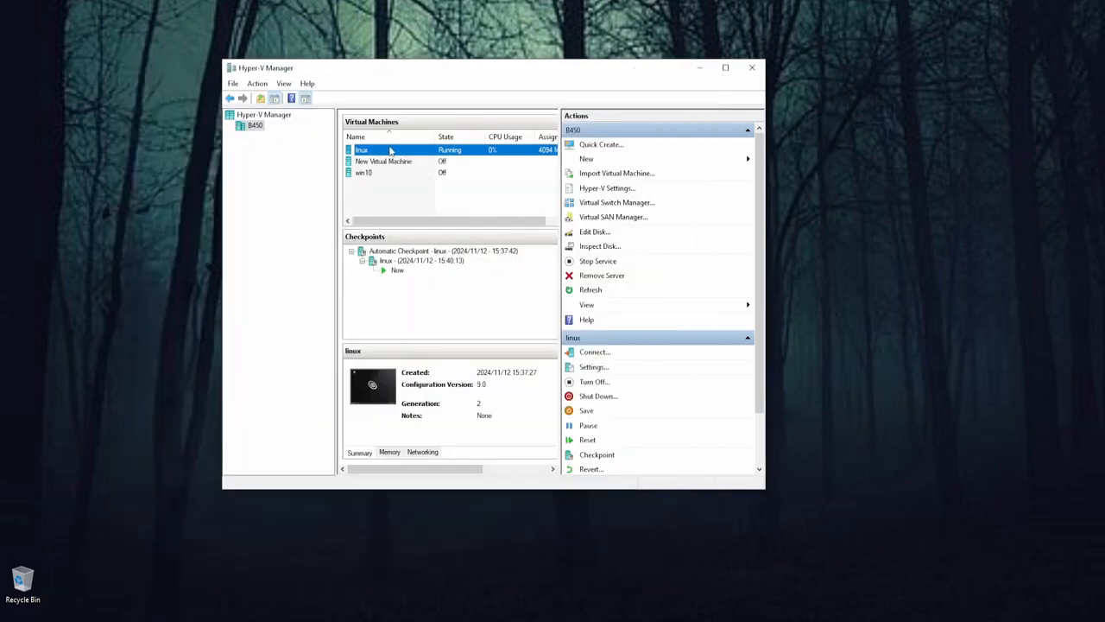
right_click(387, 155)
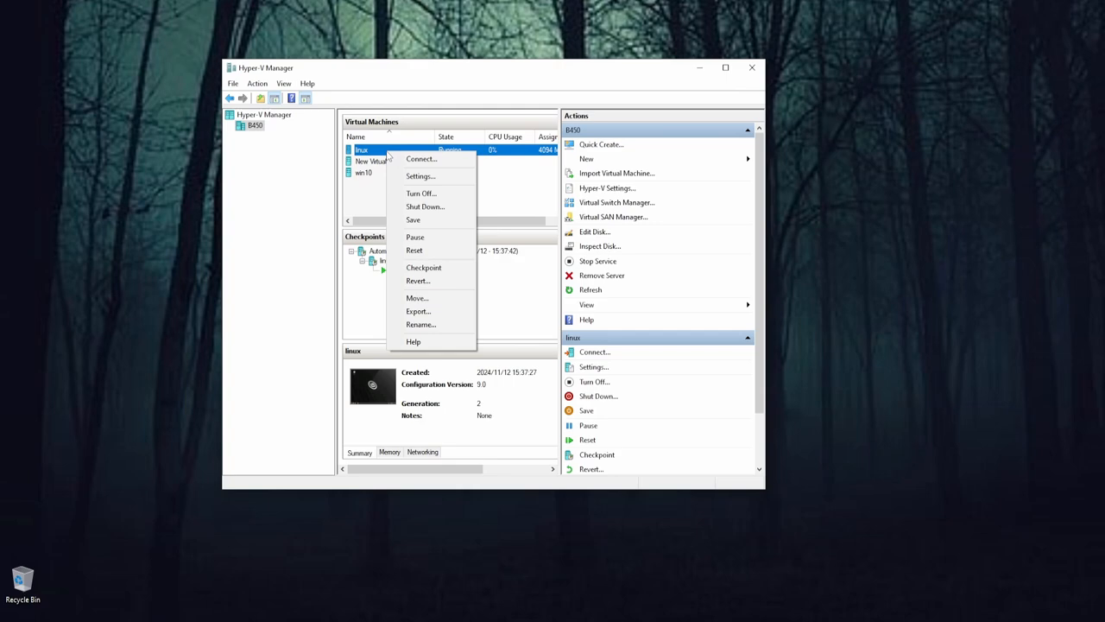
click(415, 194)
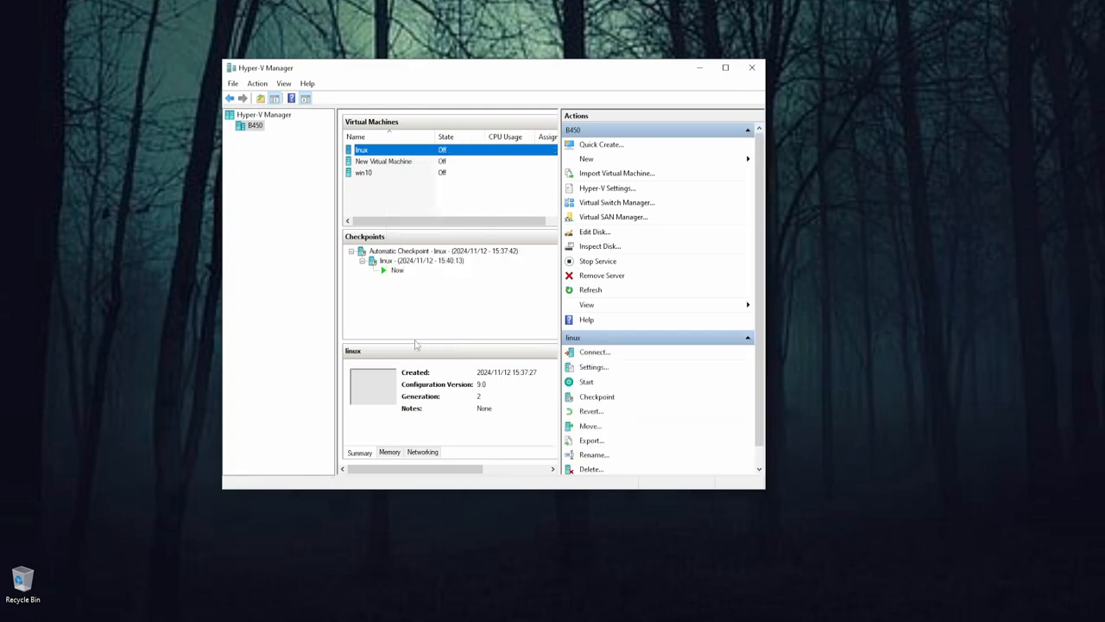
drag(506, 71, 481, 113)
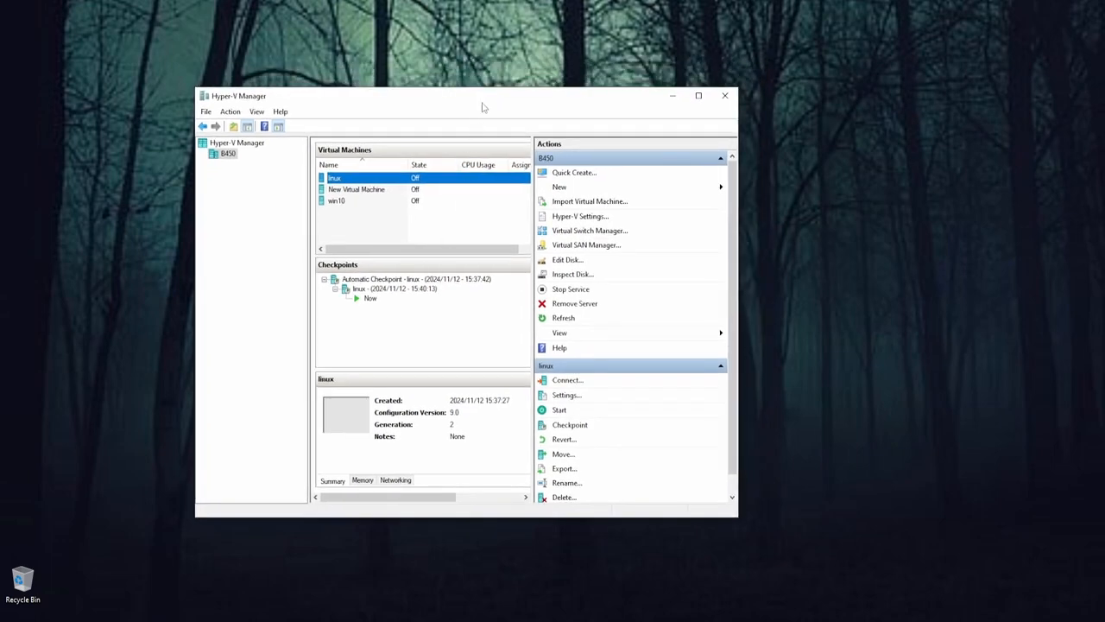
drag(487, 101, 504, 102)
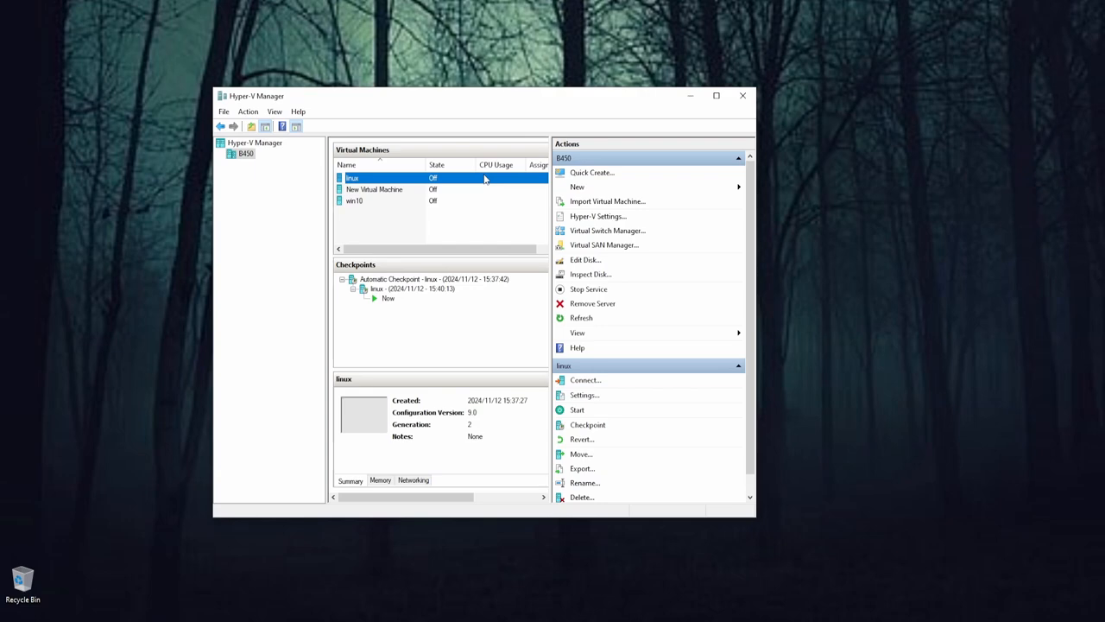